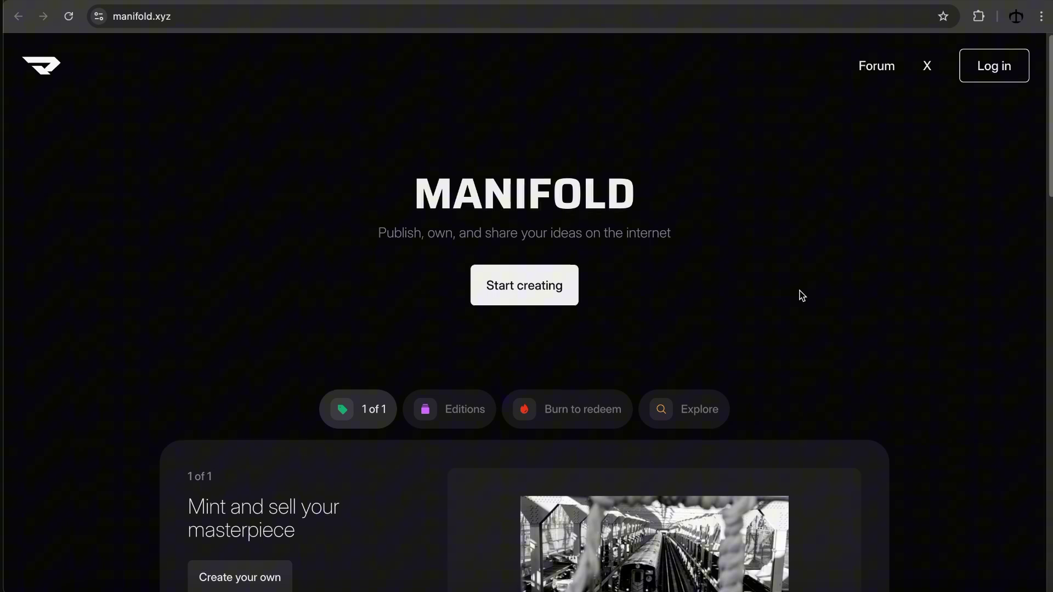
pyautogui.scroll(-3, 801, 292)
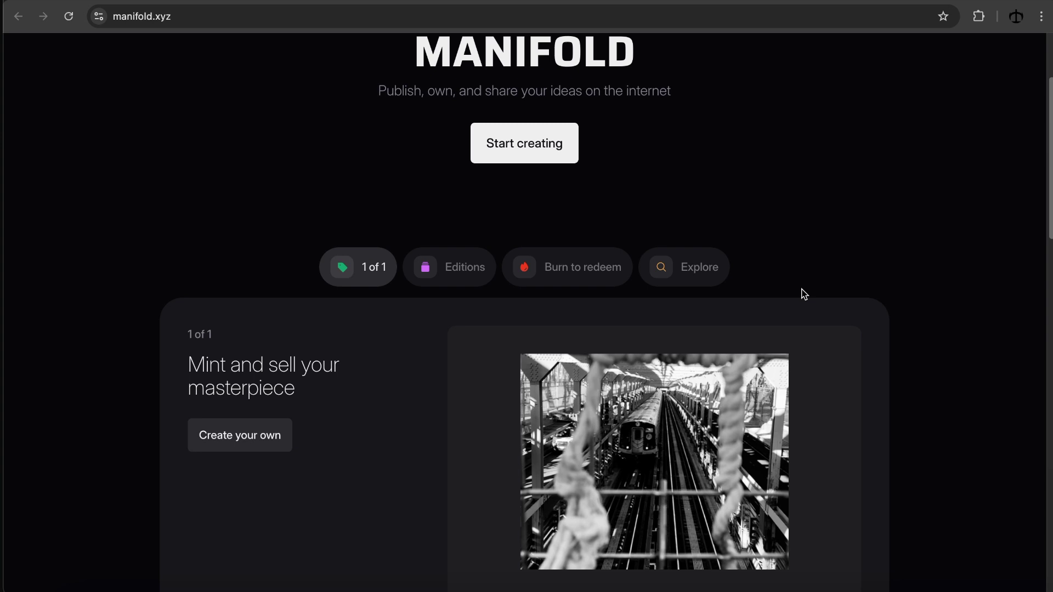
pyautogui.scroll(3, 804, 295)
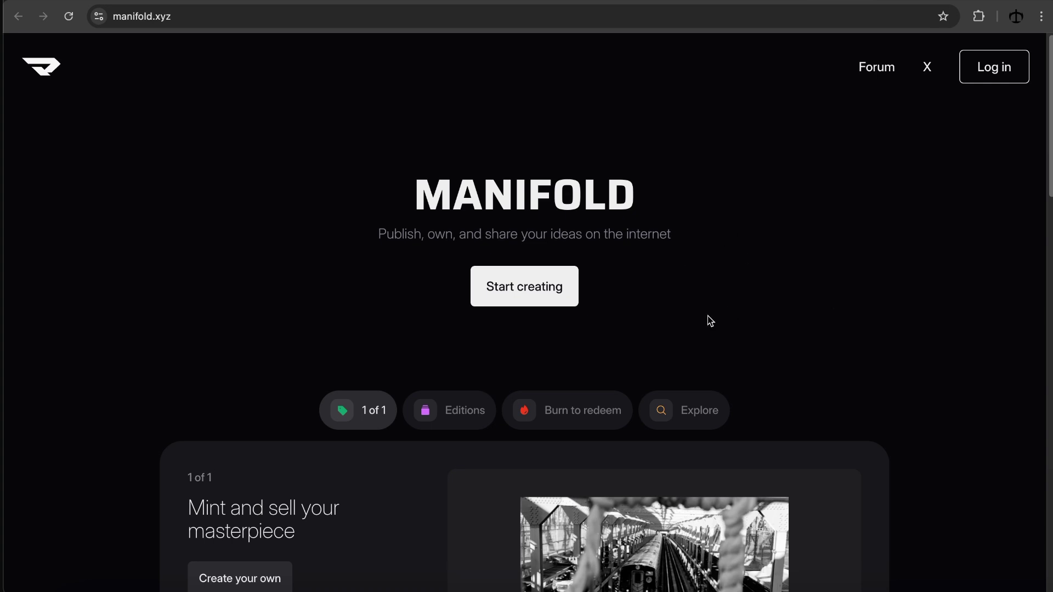
pyautogui.scroll(-2, 483, 225)
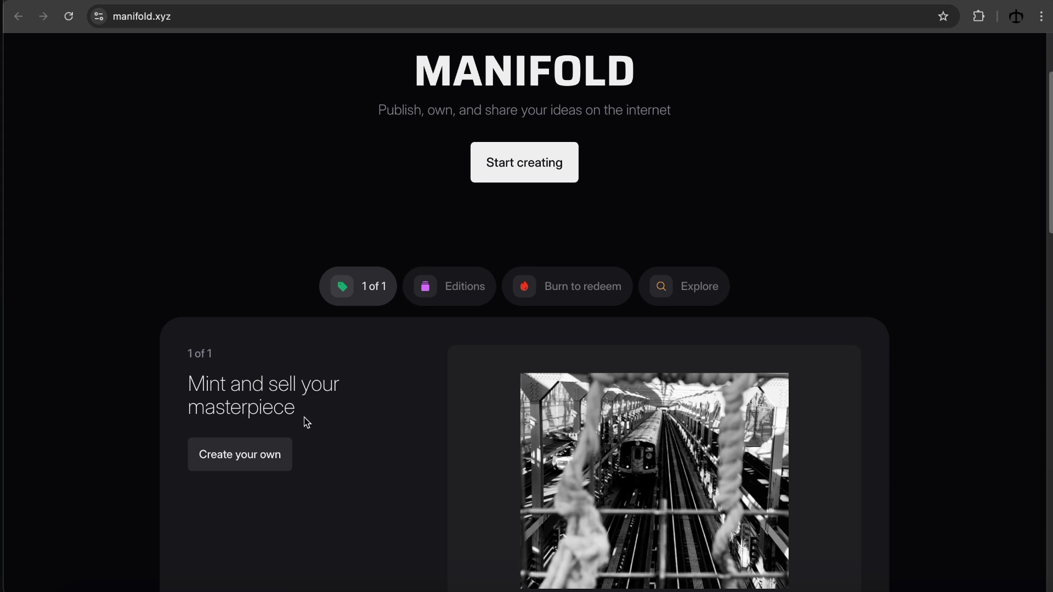
pyautogui.scroll(-2, 303, 416)
pyautogui.scroll(4, 329, 395)
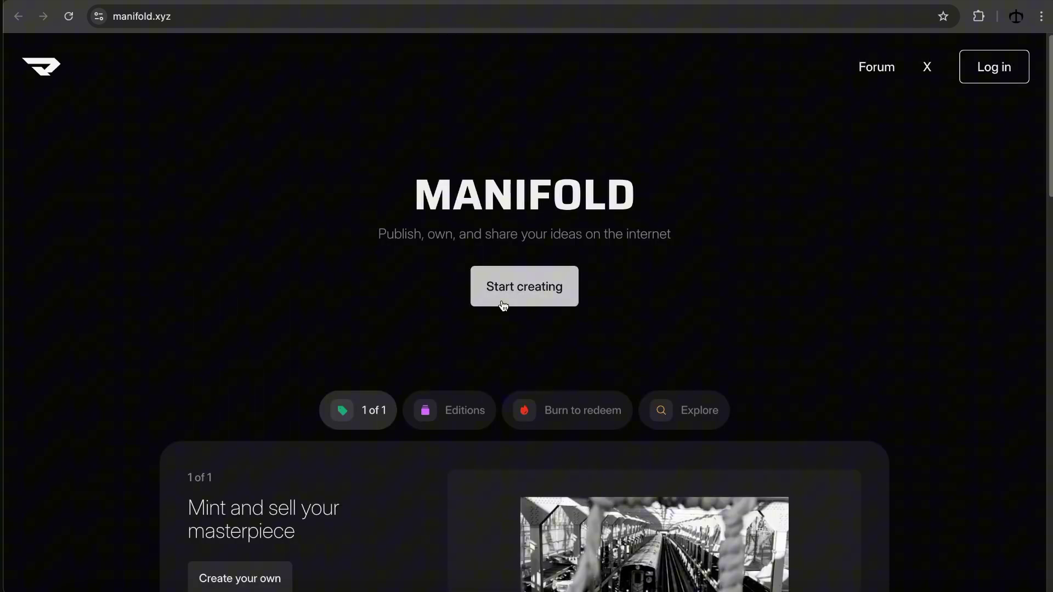
# Step: Sign in to Manifold Studio with MetaMask, approving the wallet connection and signature request
pyautogui.click(519, 306)
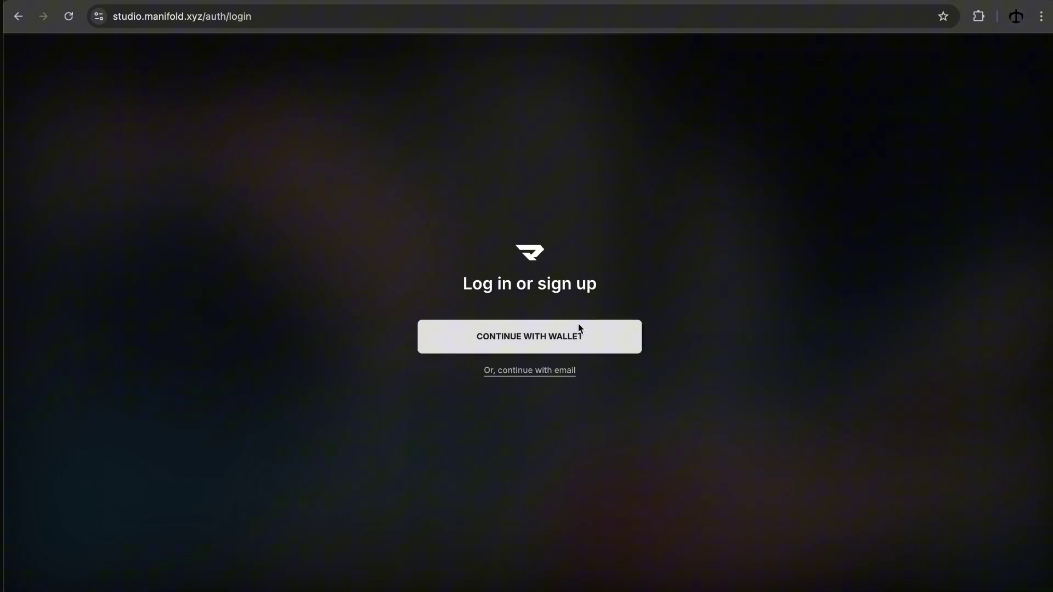
pyautogui.click(553, 346)
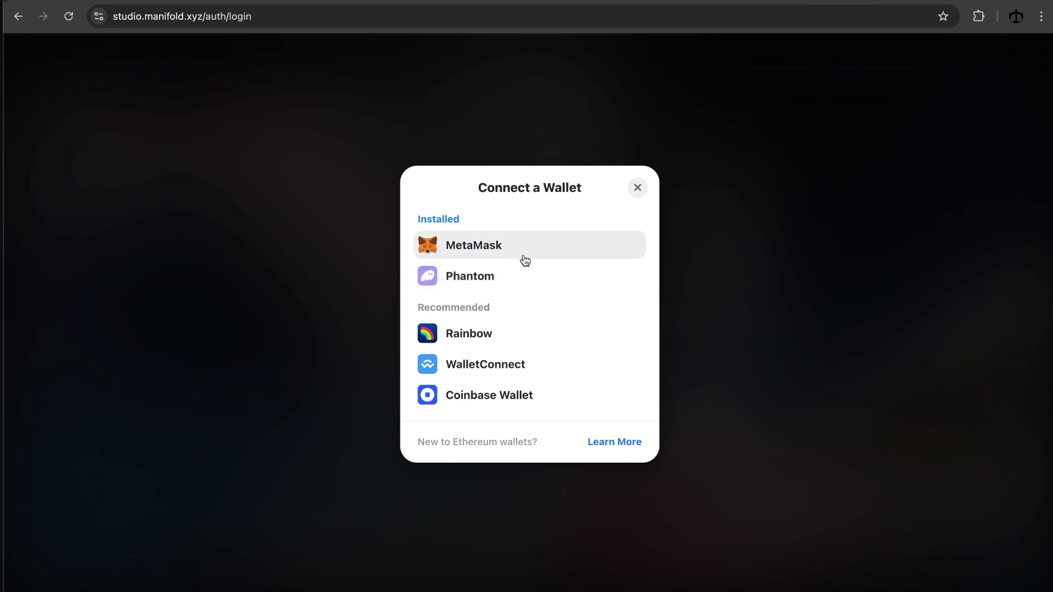
pyautogui.click(505, 251)
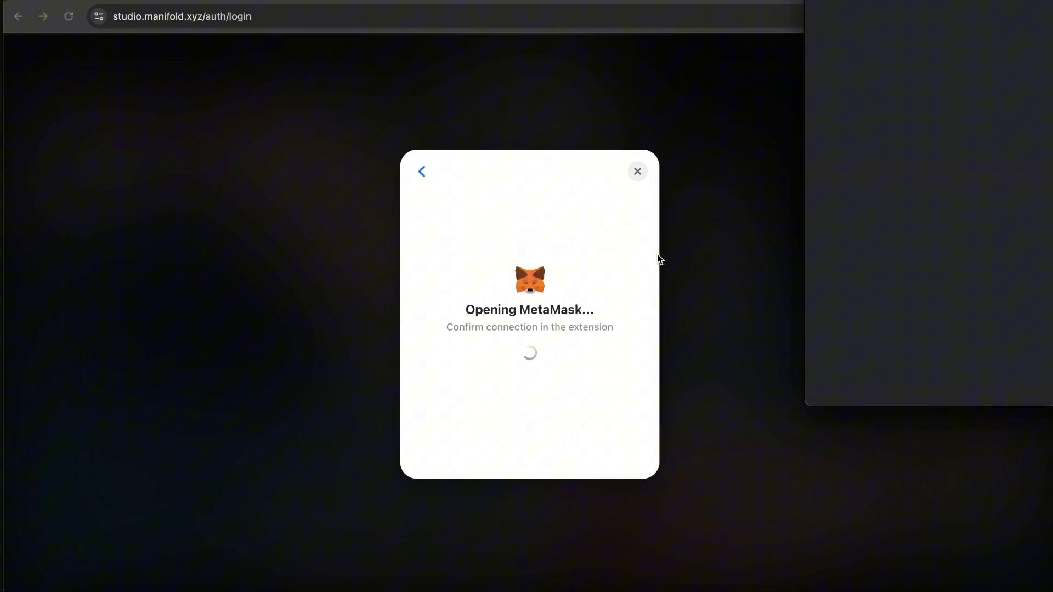
pyautogui.click(1017, 387)
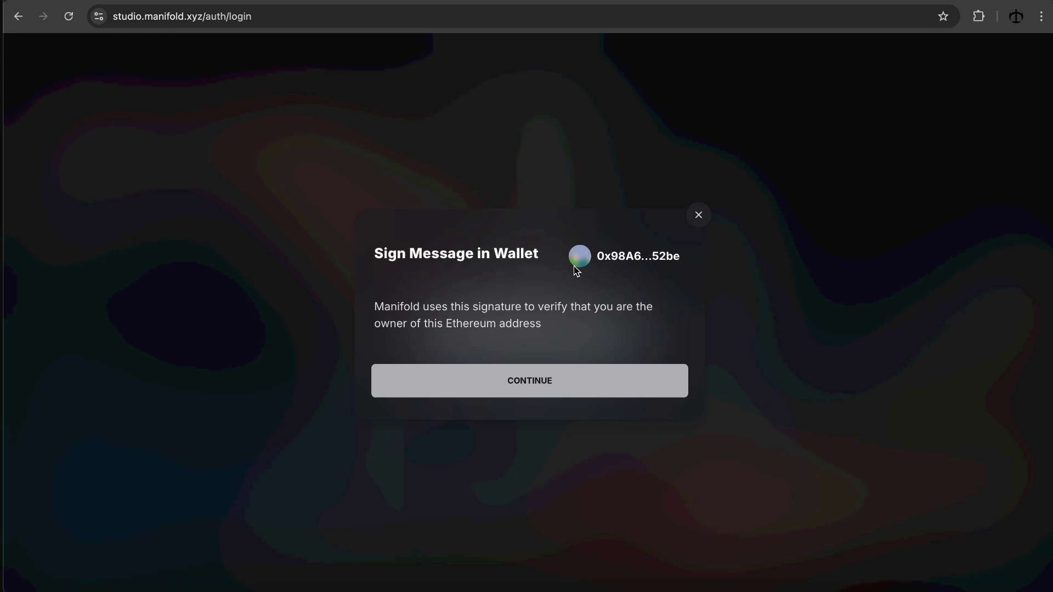
pyautogui.click(586, 374)
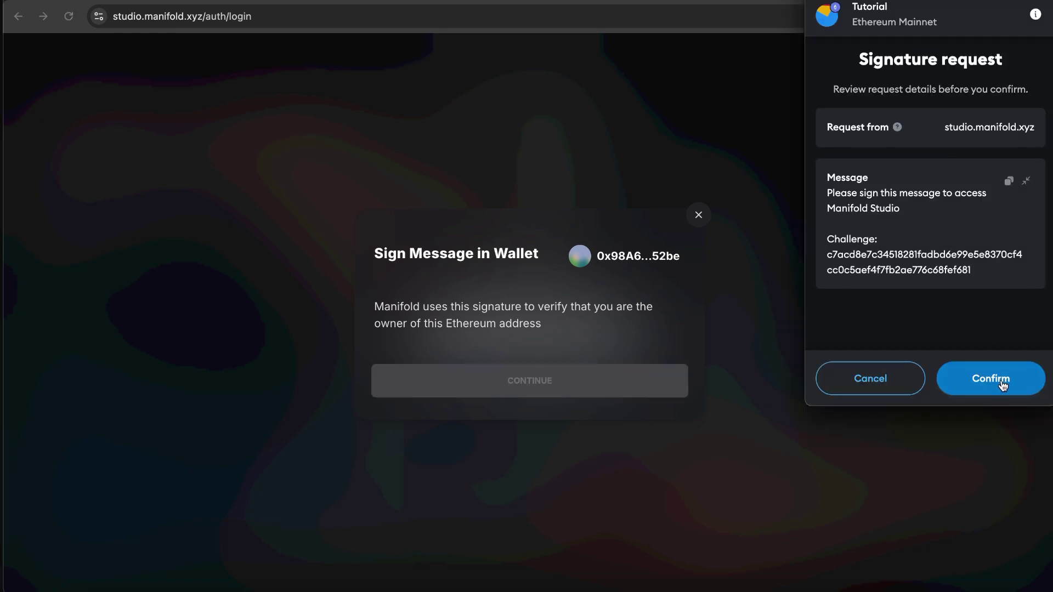
pyautogui.click(1003, 386)
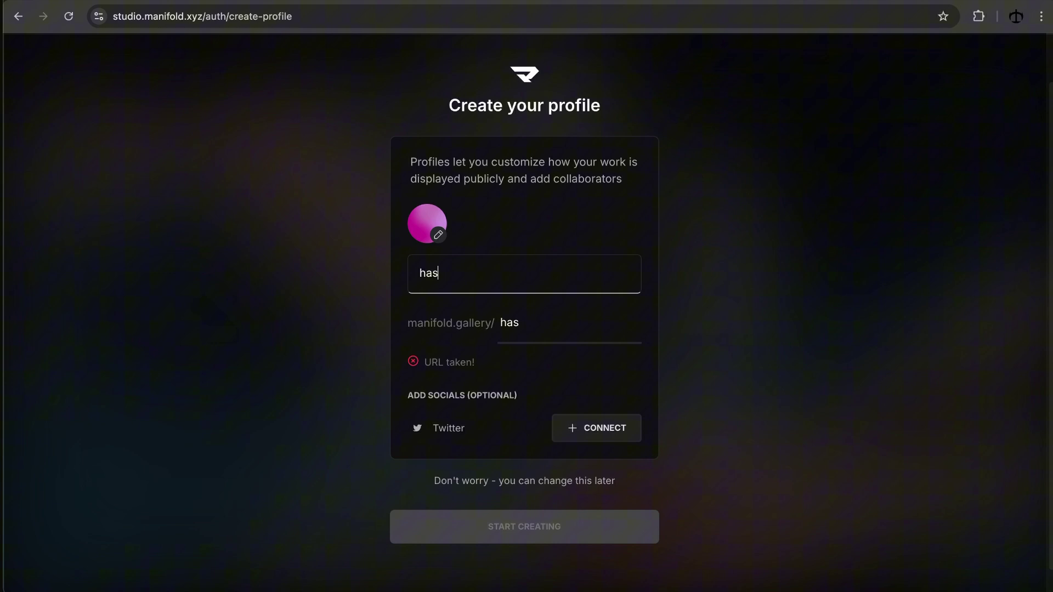
# Step: Finish the profile name so its gallery URL shows as available, then submit the profile
pyautogui.write('h')
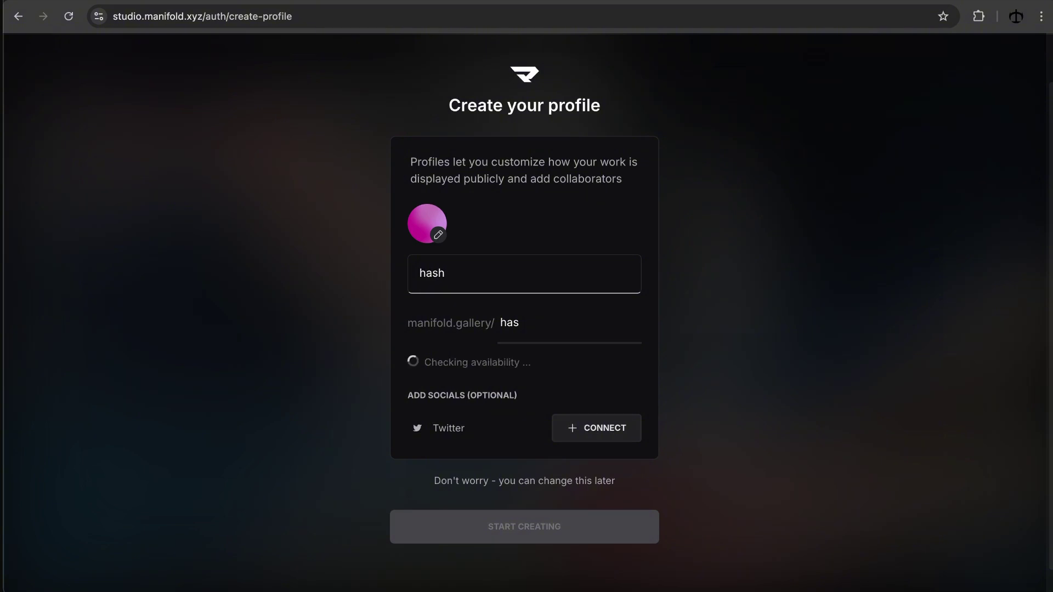
pyautogui.write('lips')
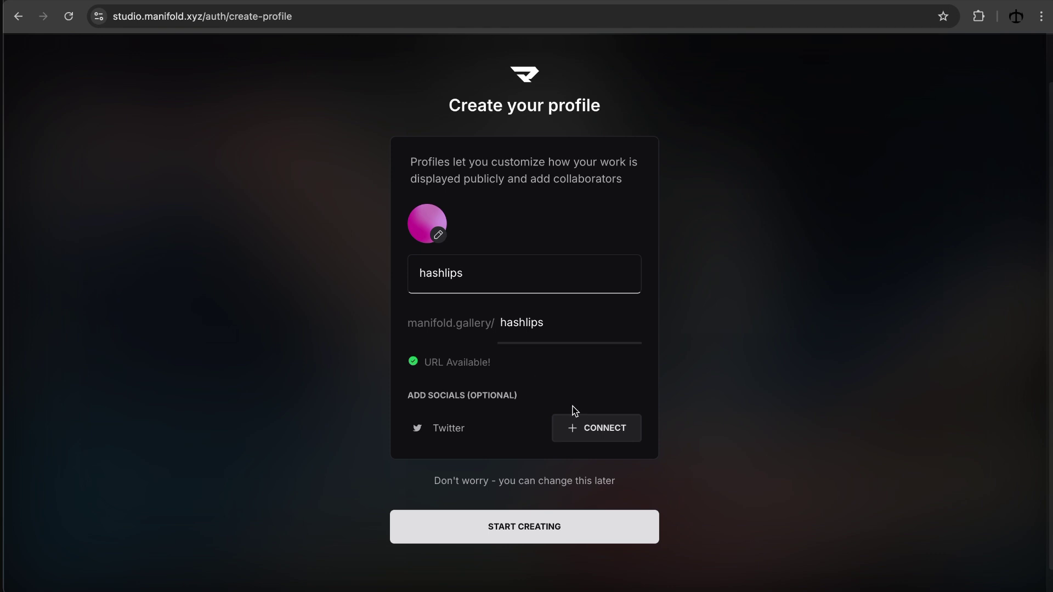
pyautogui.click(578, 533)
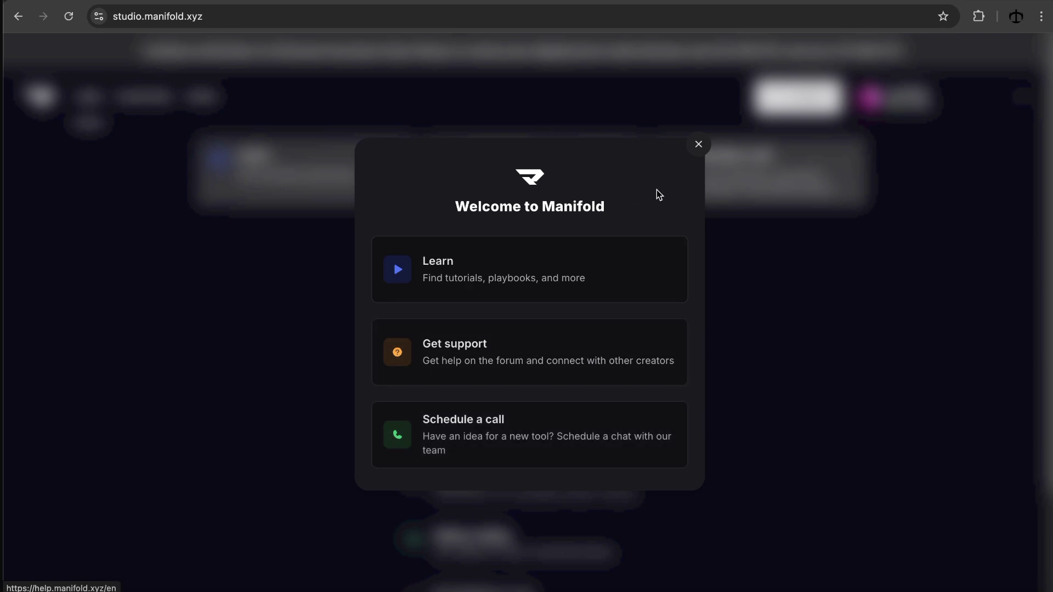
# Step: Close the Welcome to Manifold dialog to reach the Create something new list
pyautogui.click(698, 145)
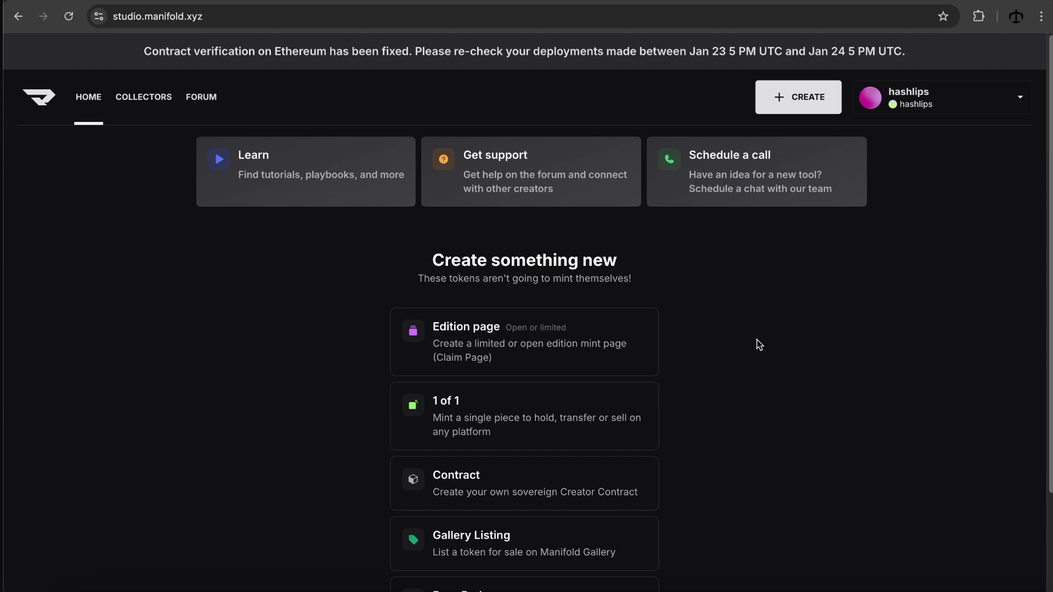
pyautogui.scroll(-1, 686, 346)
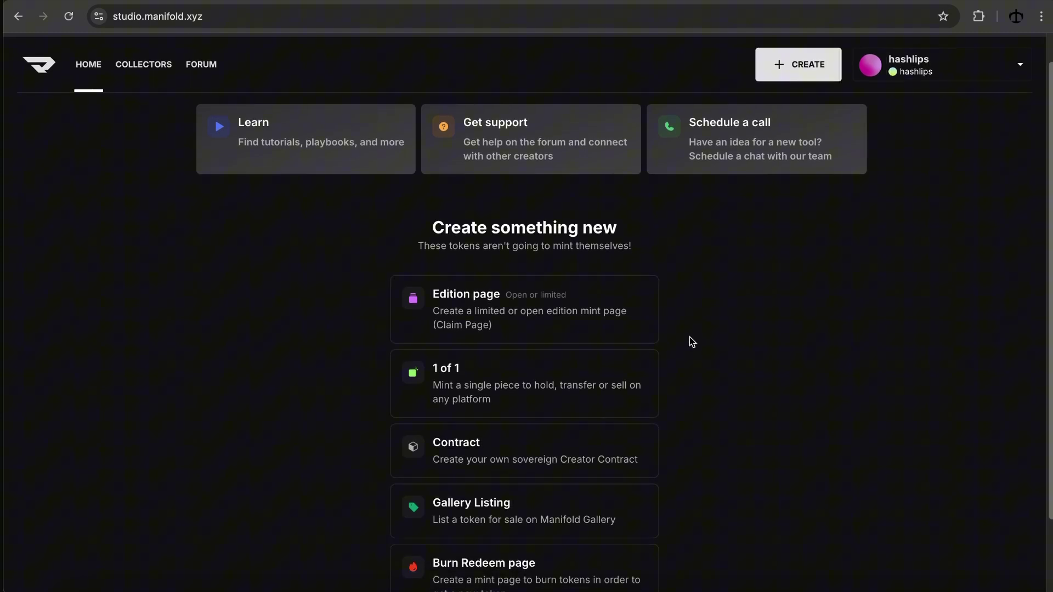
pyautogui.scroll(-2, 689, 337)
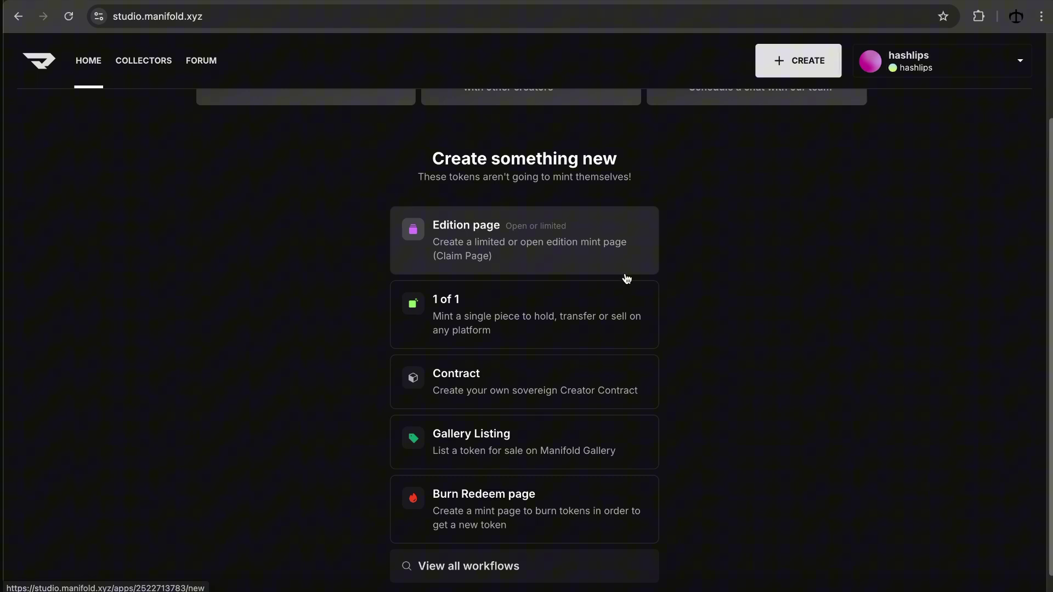
pyautogui.scroll(-1, 627, 278)
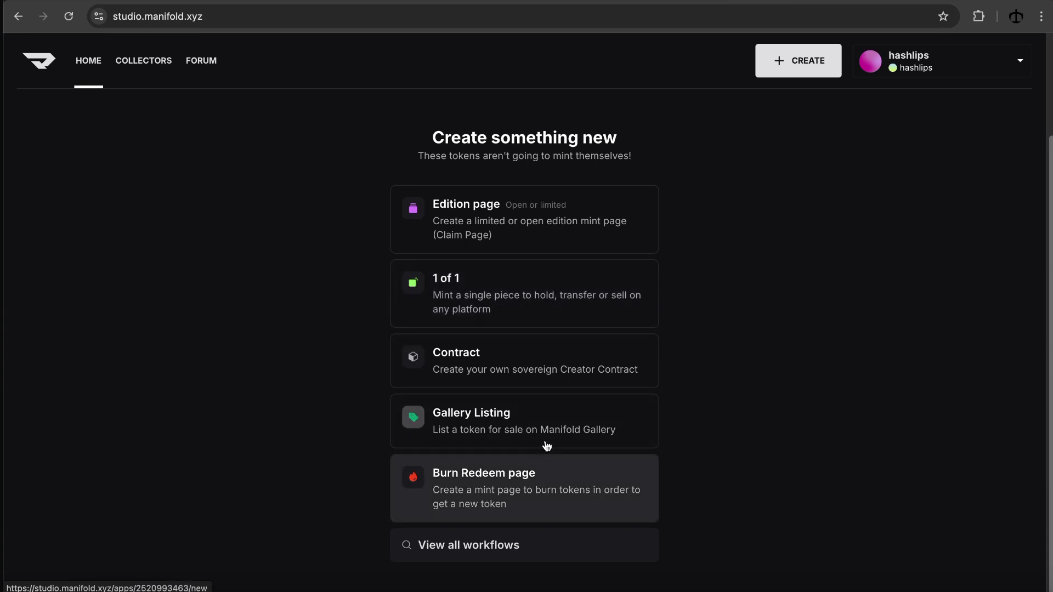
pyautogui.scroll(3, 556, 252)
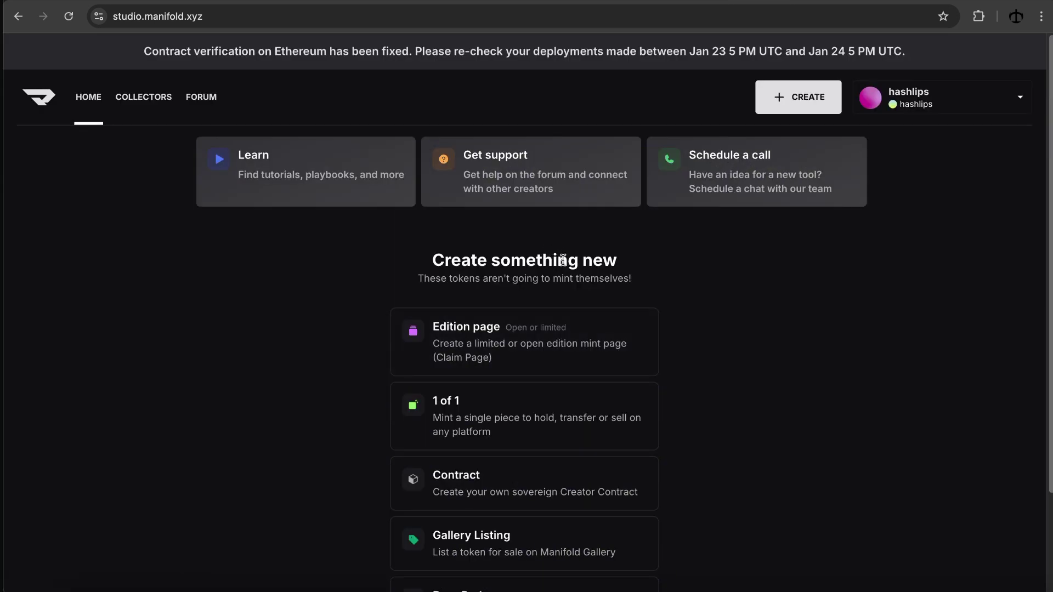
pyautogui.scroll(-2, 563, 260)
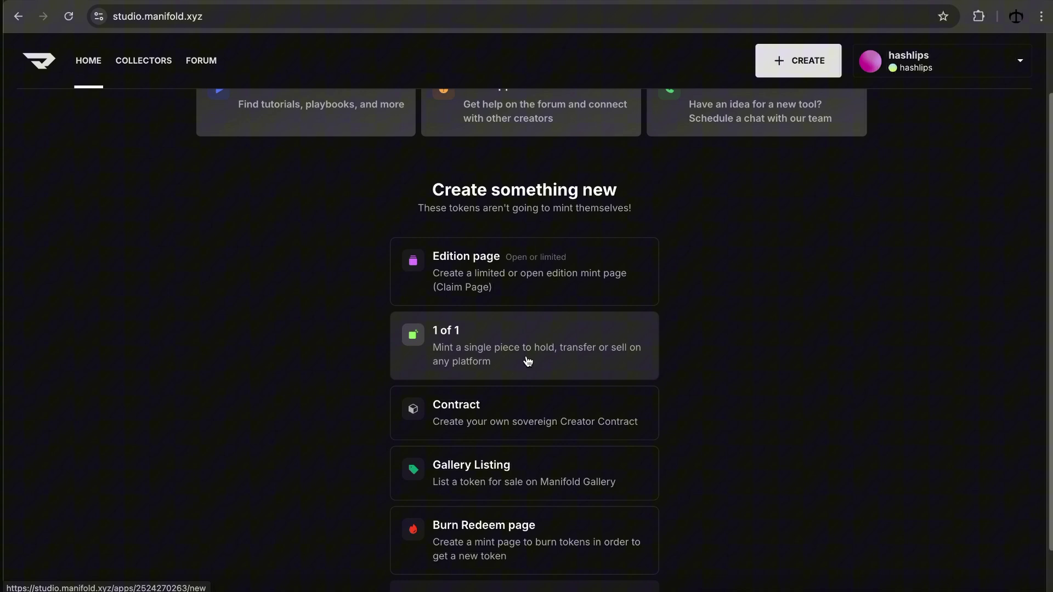
pyautogui.scroll(2, 530, 356)
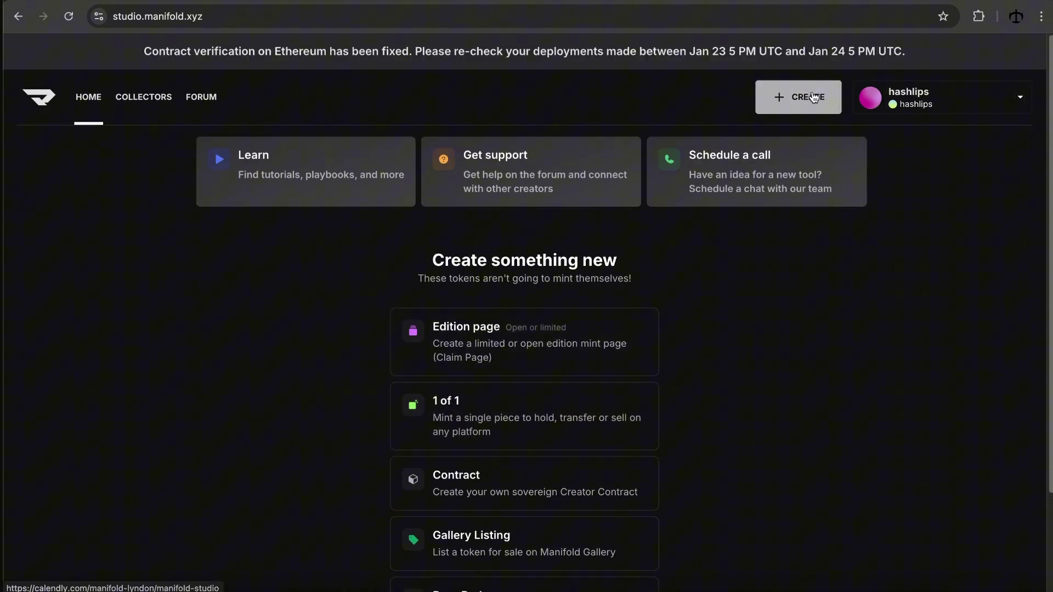
# Step: Start a 1 of 1 mint with a new contract on the Ethereum network
pyautogui.click(505, 412)
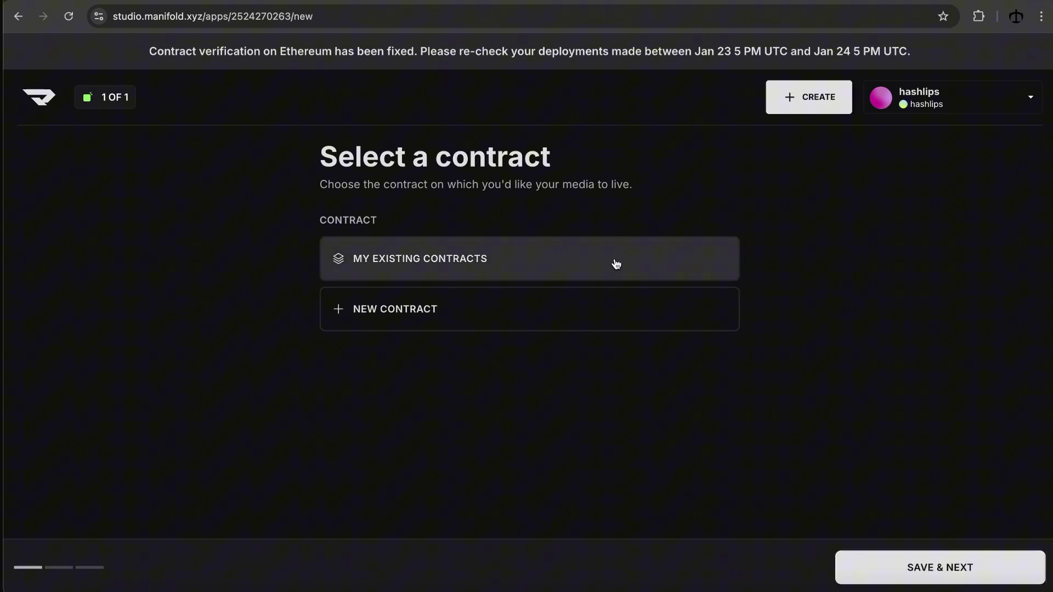
pyautogui.click(588, 314)
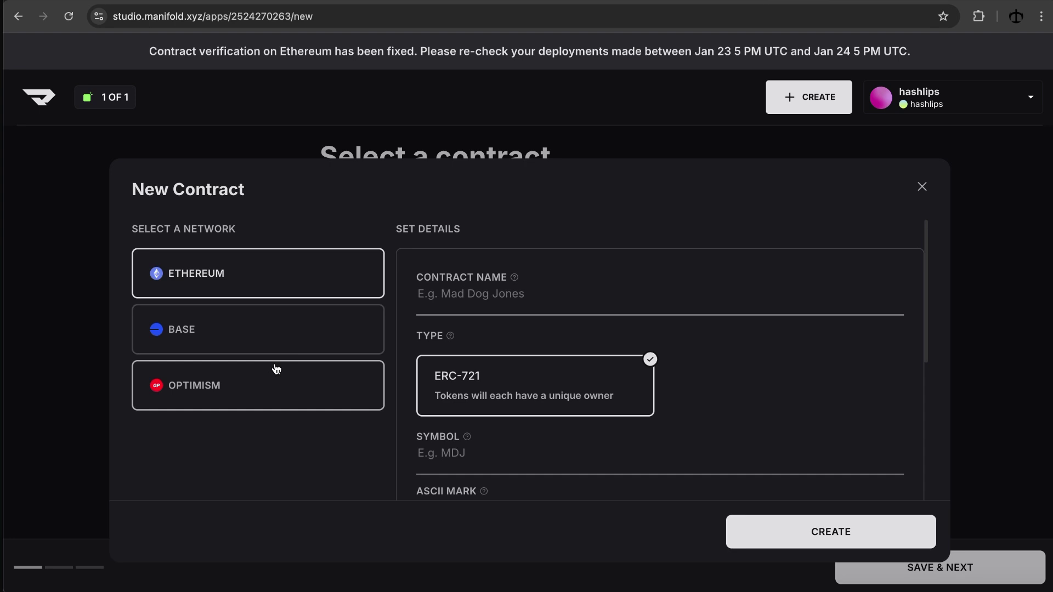
pyautogui.click(271, 269)
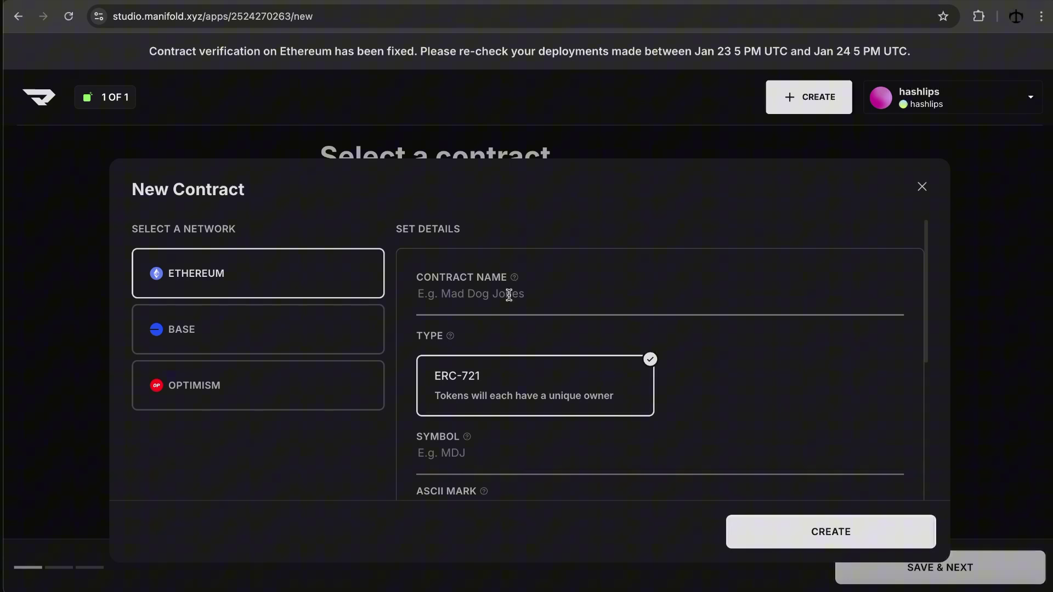
# Step: Name the contract 'Daniel's Lino Art' with symbol DART, then scroll to the ASCII mark field
pyautogui.click(505, 295)
pyautogui.write("Daniel's Lino Art")
pyautogui.scroll(-1, 565, 298)
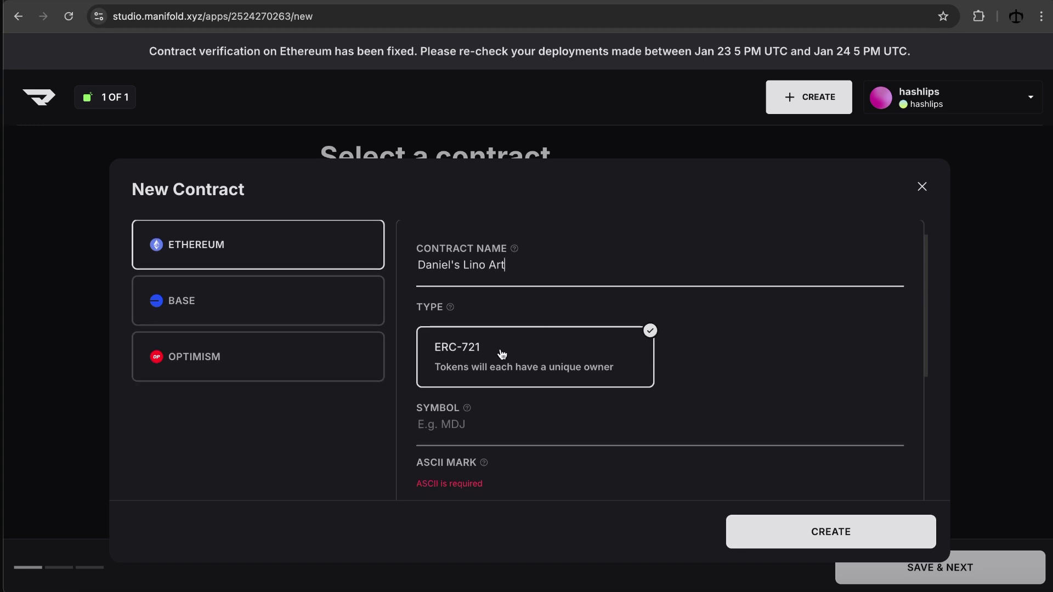
pyautogui.click(479, 439)
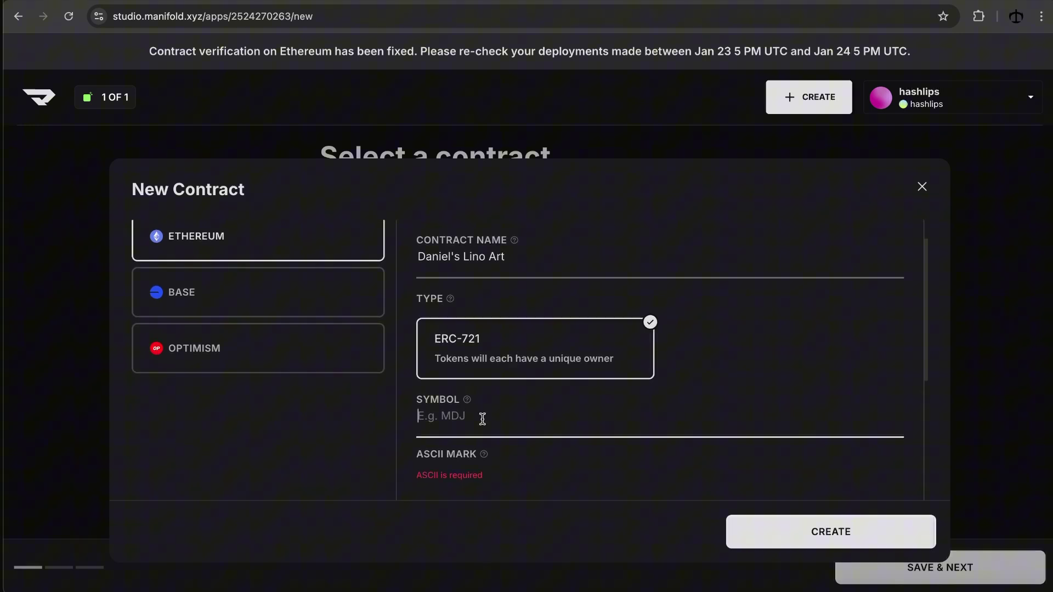
pyautogui.write('DART')
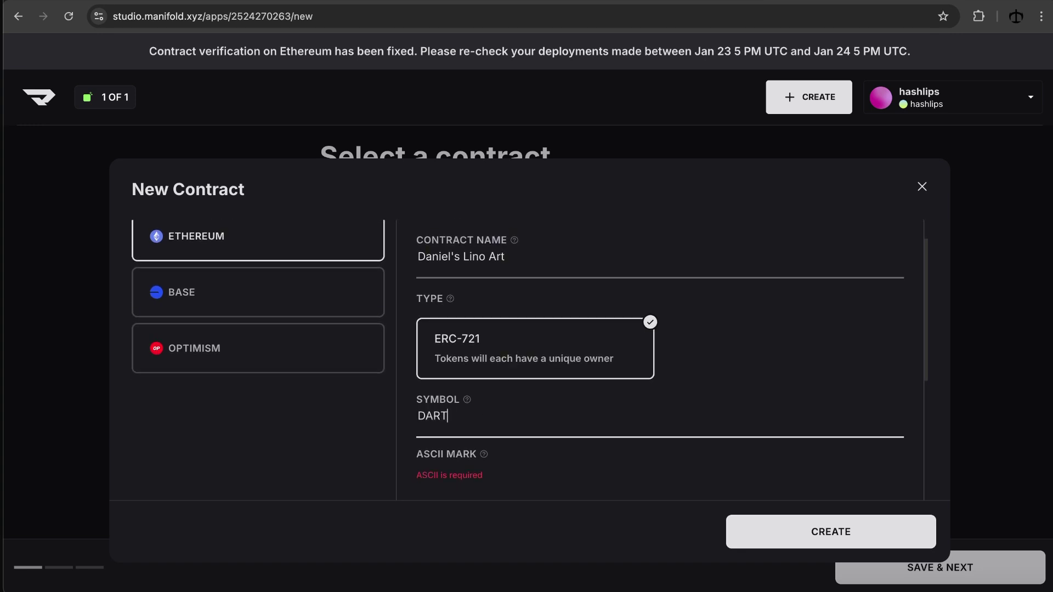
pyautogui.scroll(-3, 599, 324)
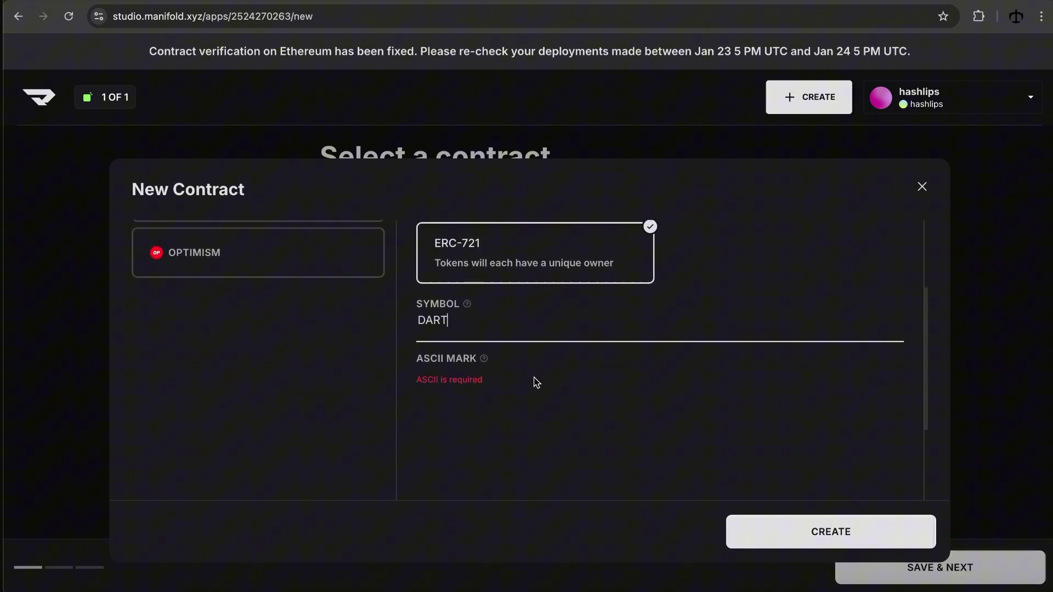
pyautogui.click(512, 428)
pyautogui.scroll(-1, 563, 356)
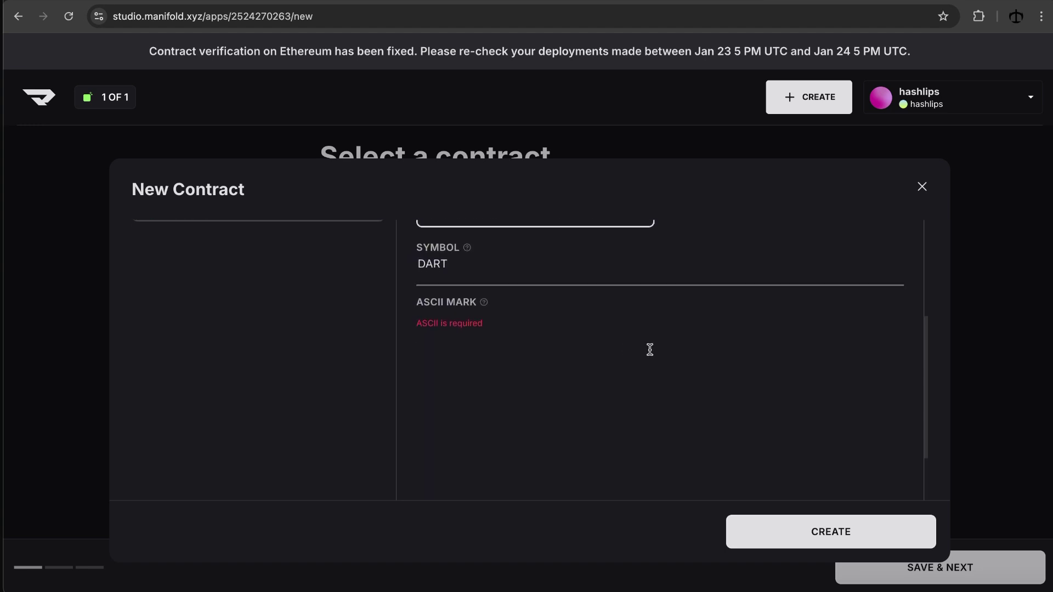
pyautogui.scroll(-2, 587, 336)
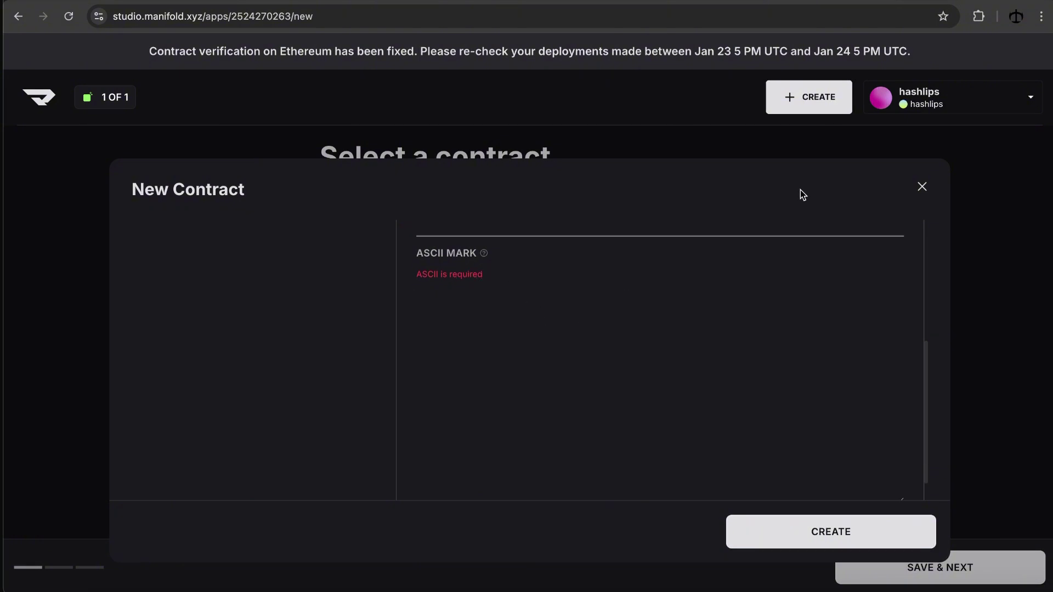
# Step: Copy the DART hash-mark ASCII art from the ASCII generator to the clipboard
pyautogui.hotkey('ctrl', 'Tab')
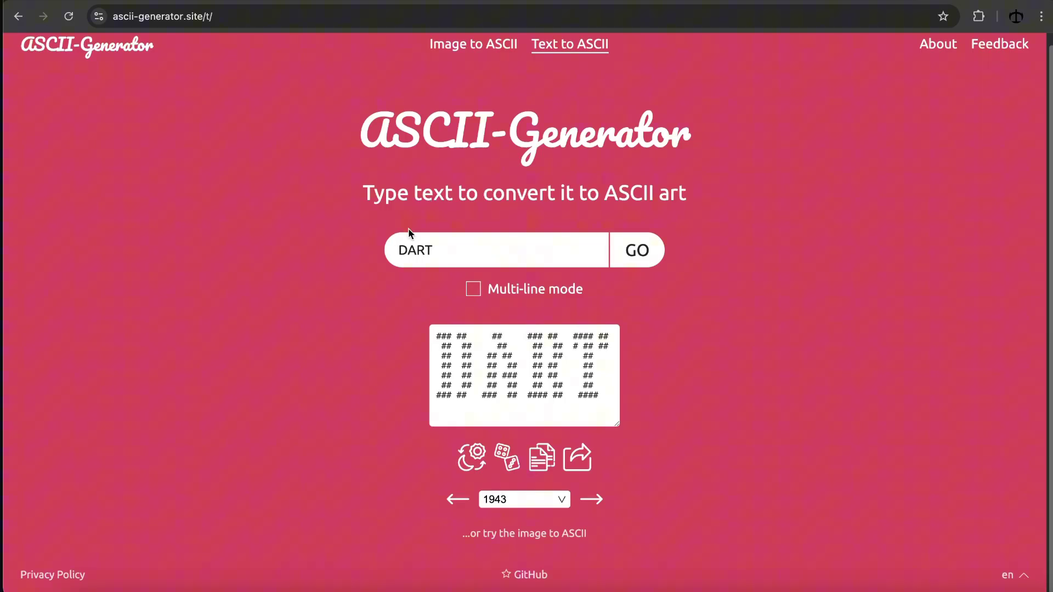
pyautogui.moveTo(601, 396); pyautogui.dragTo(431, 337)
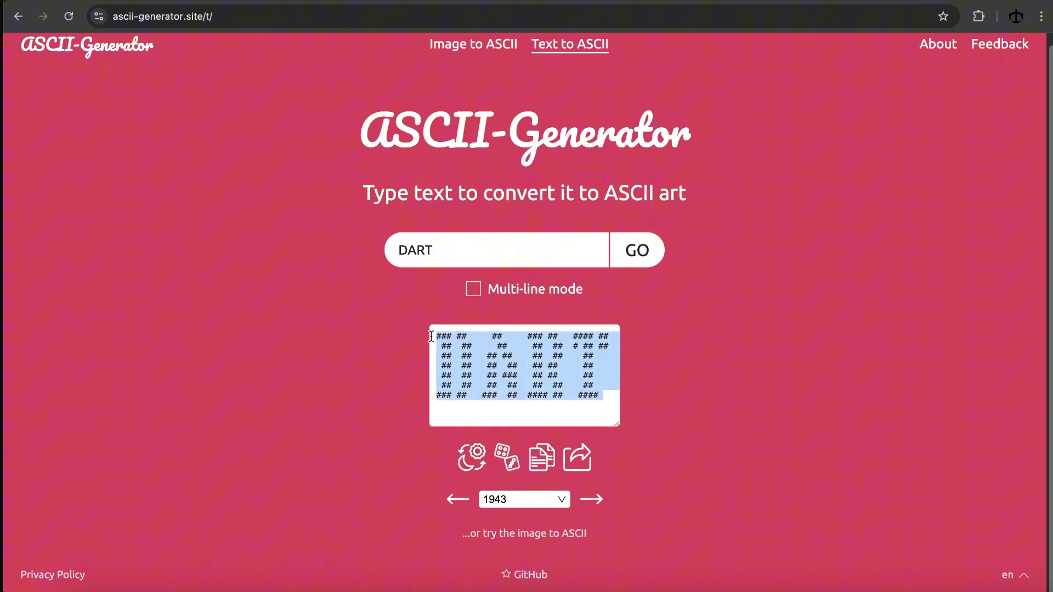
pyautogui.click(542, 457)
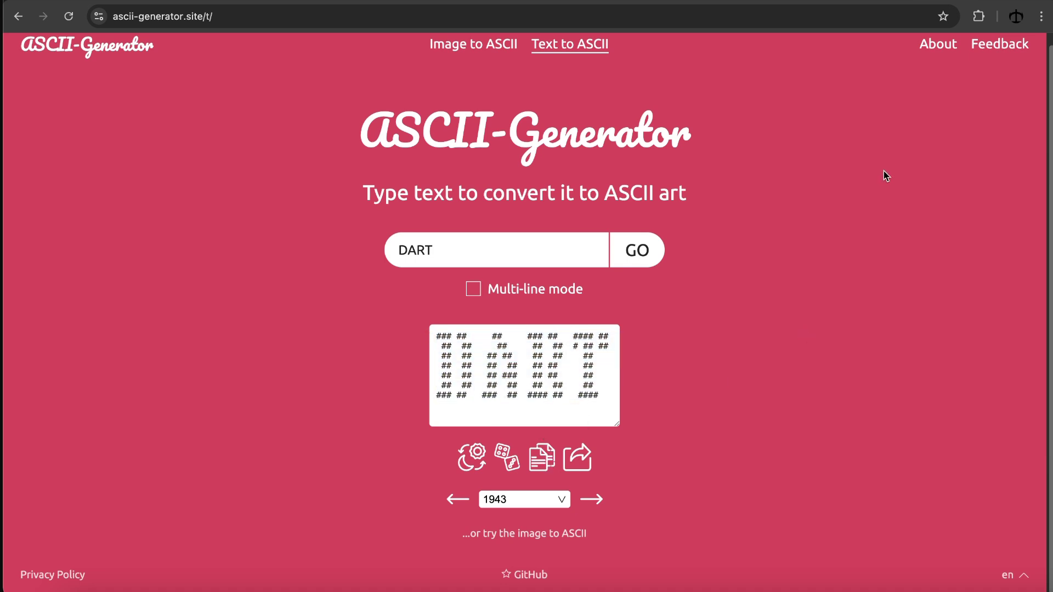
# Step: Paste the DART ASCII art as the mark, create the contract, and save to continue
pyautogui.hotkey('ctrl', 'shift', 'Tab')
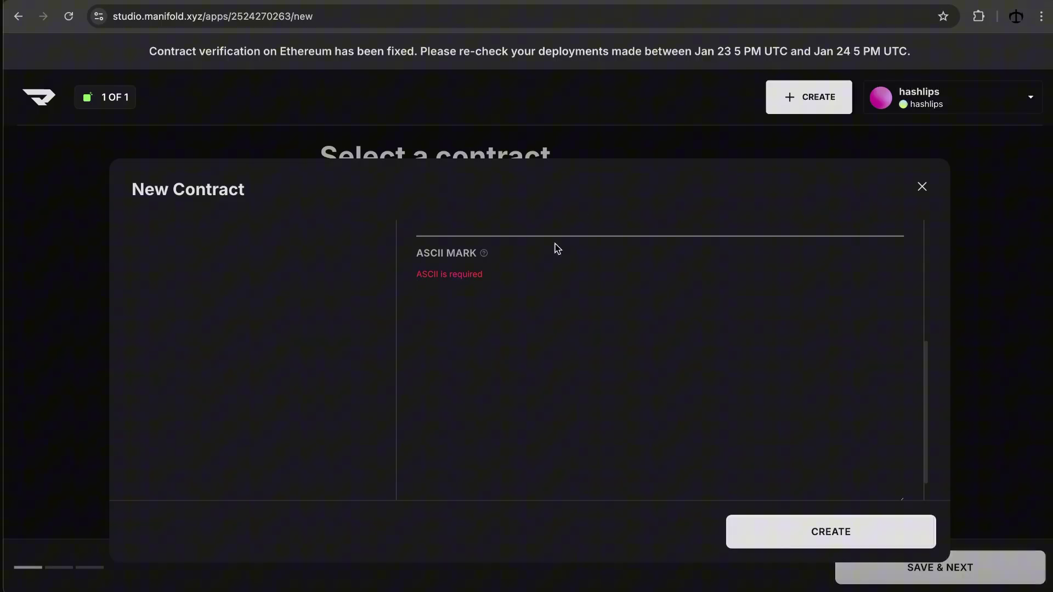
pyautogui.hotkey('ctrl', 'v')
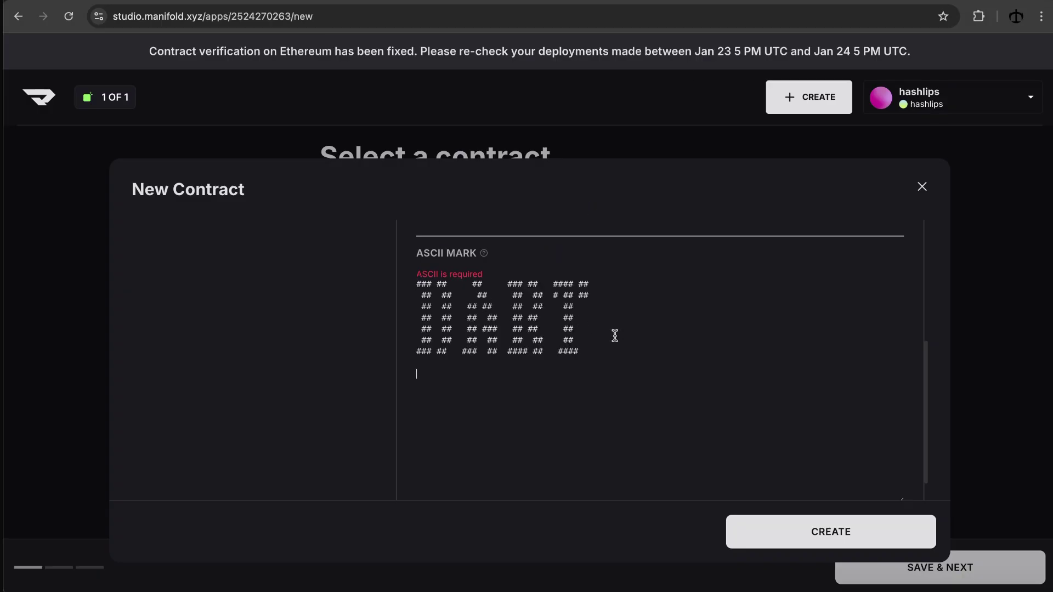
pyautogui.scroll(1, 614, 336)
pyautogui.moveTo(486, 281)
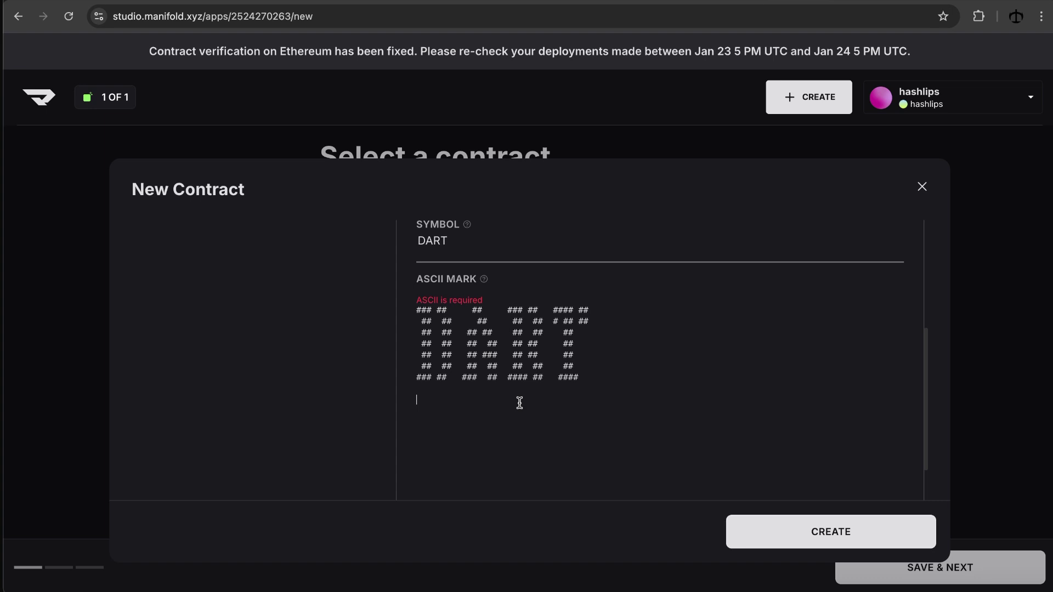
pyautogui.click(825, 521)
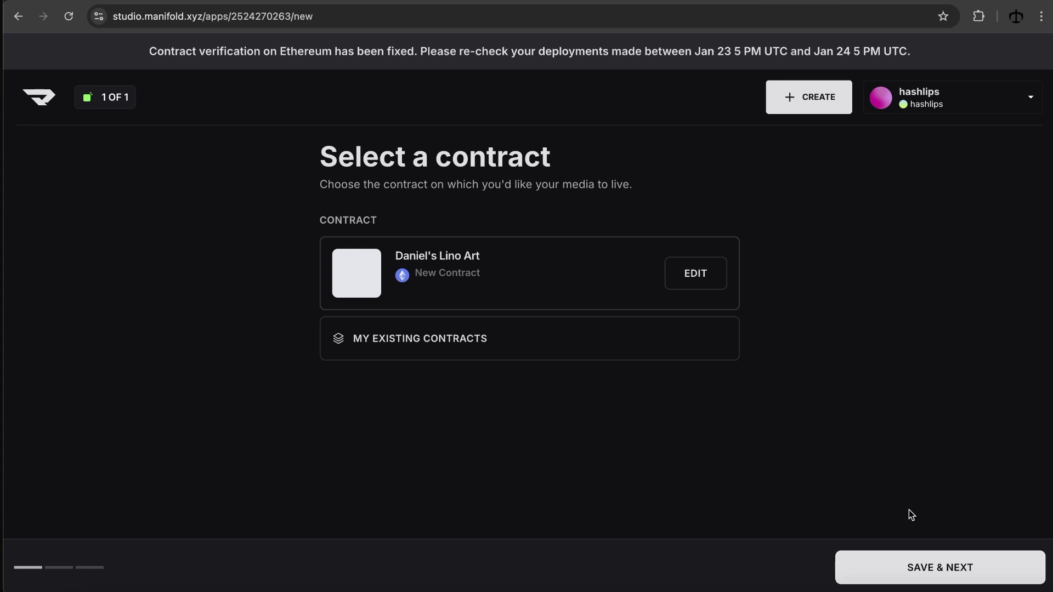
pyautogui.click(934, 568)
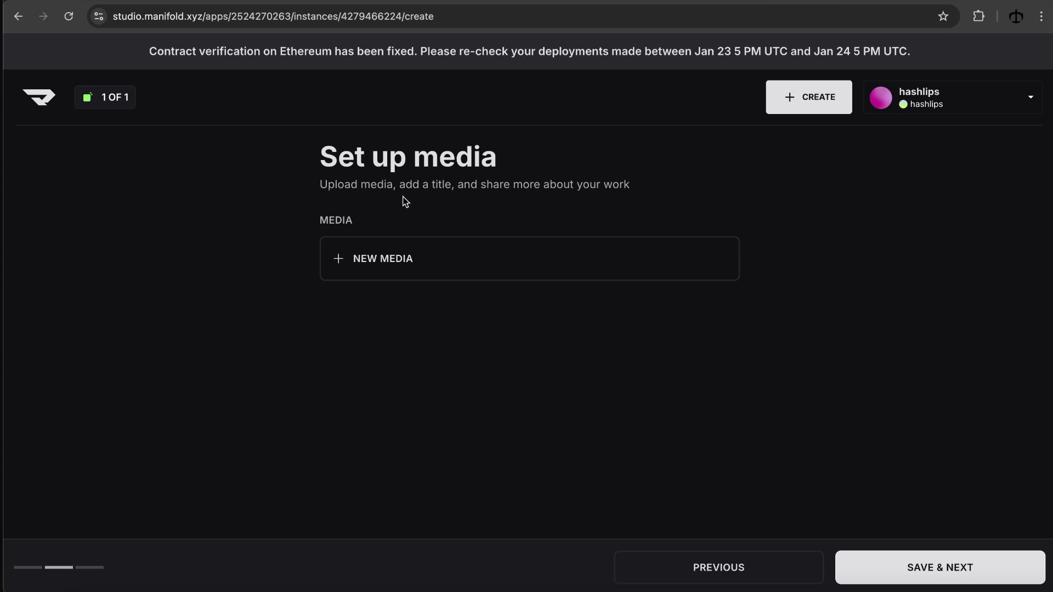
# Step: Add new media by dragging enjoy_life.png from Finder into the media drop area
pyautogui.click(540, 250)
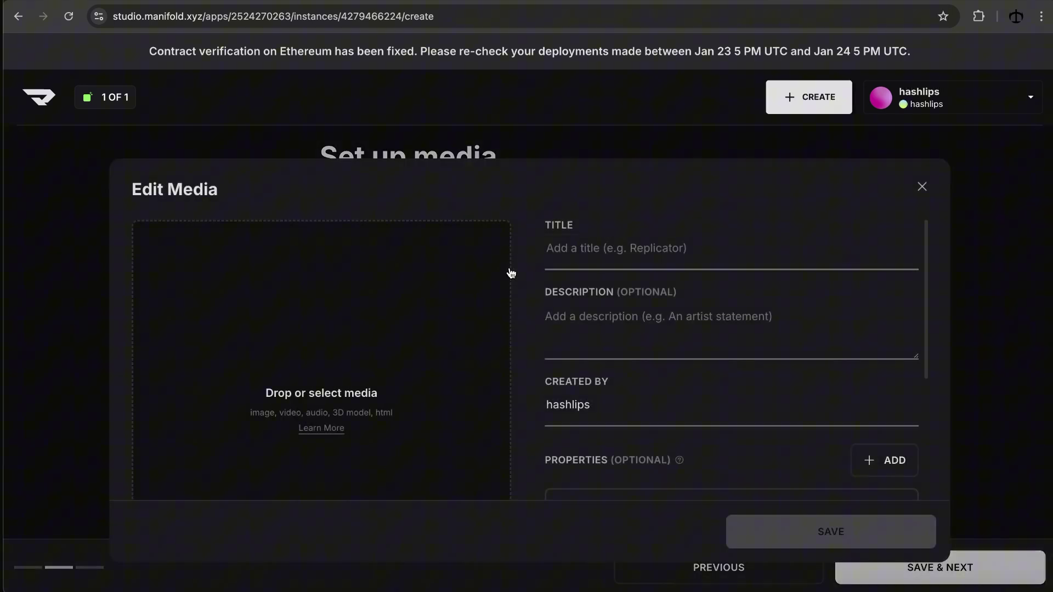
pyautogui.scroll(-1, 510, 273)
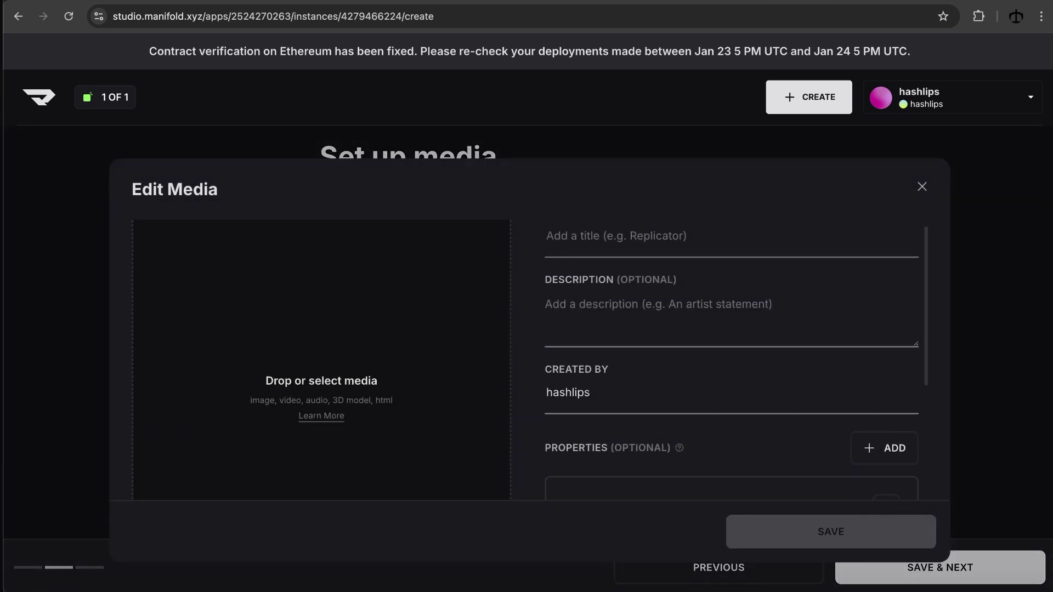
pyautogui.press('super+Tab')
pyautogui.click(999, 144)
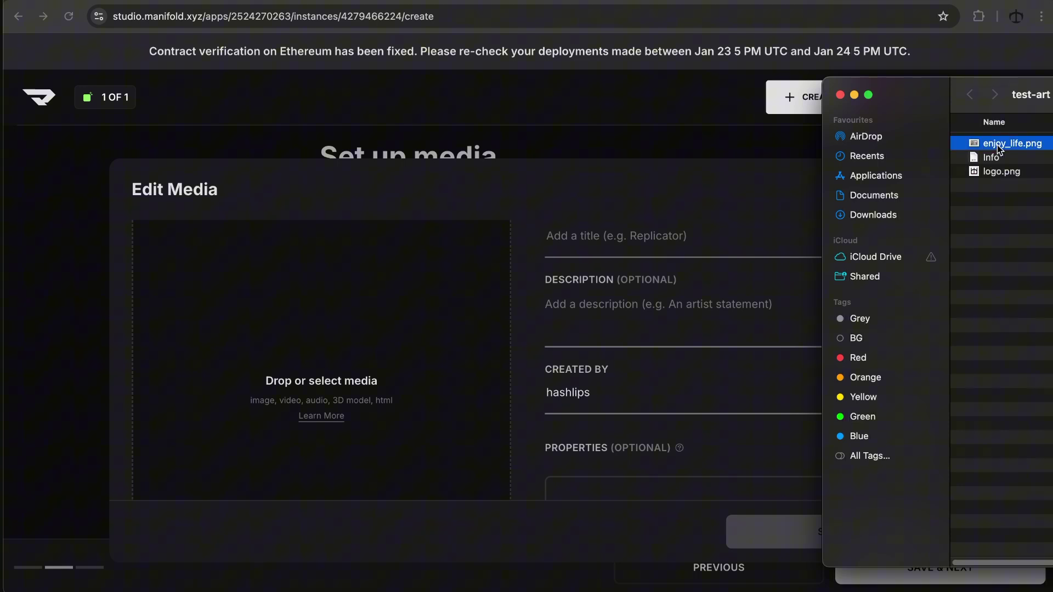
pyautogui.press('space')
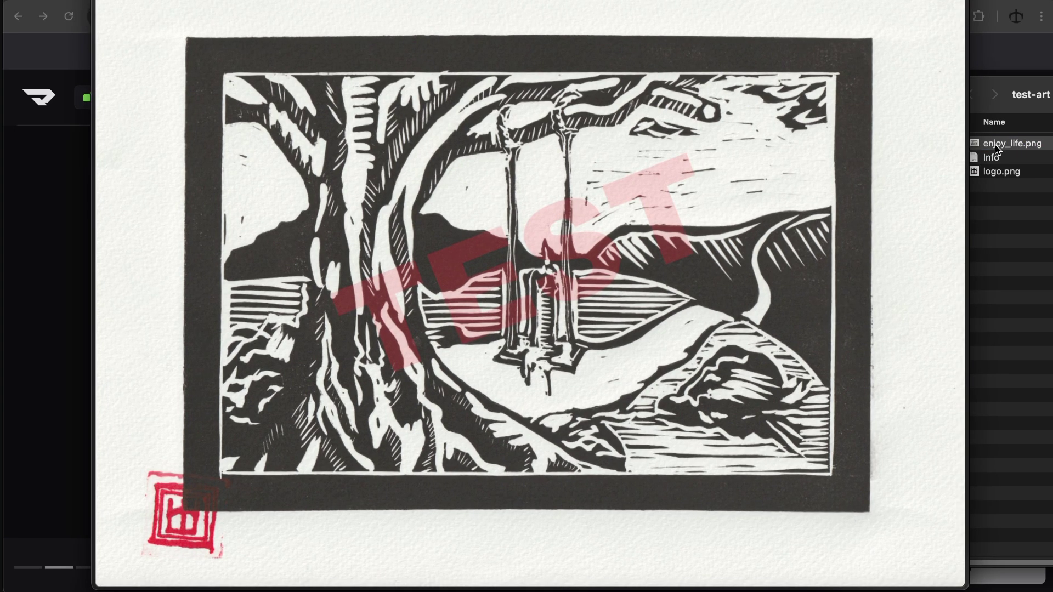
pyautogui.press('space')
pyautogui.moveTo(997, 146); pyautogui.dragTo(329, 306)
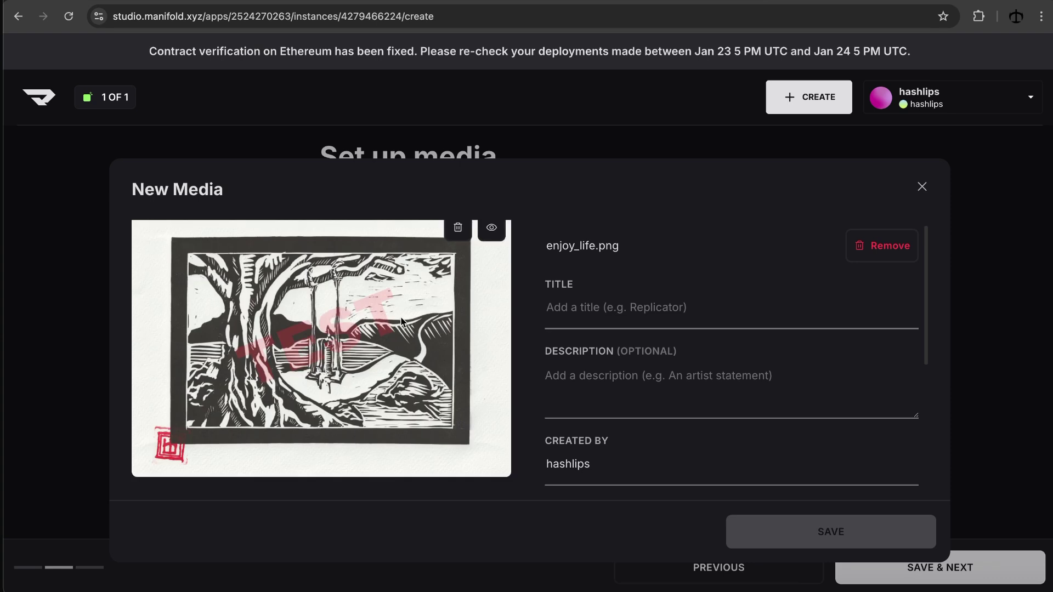
pyautogui.press('super+Tab')
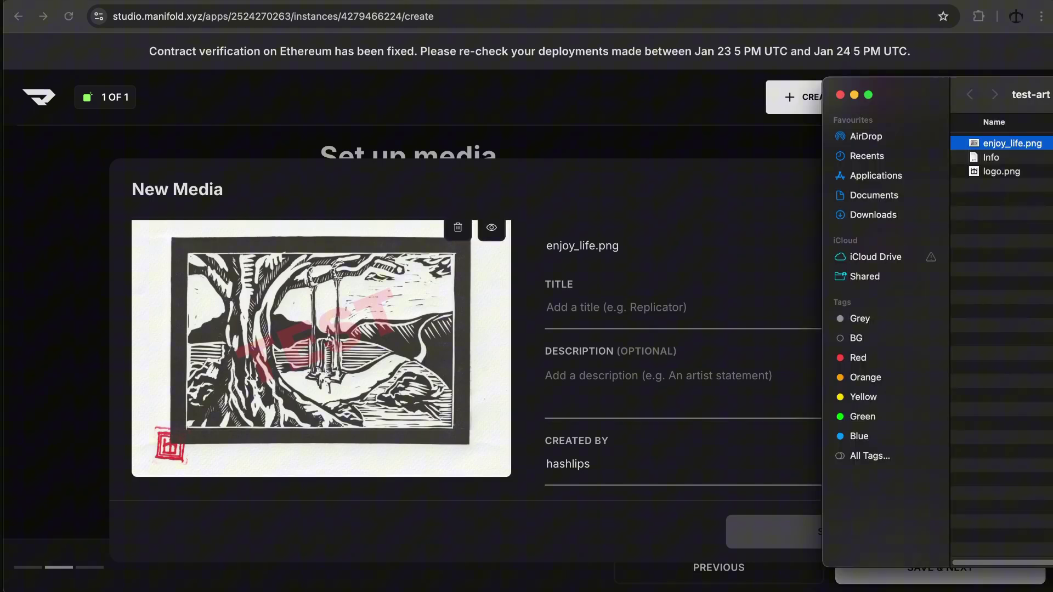
pyautogui.press('super+Tab')
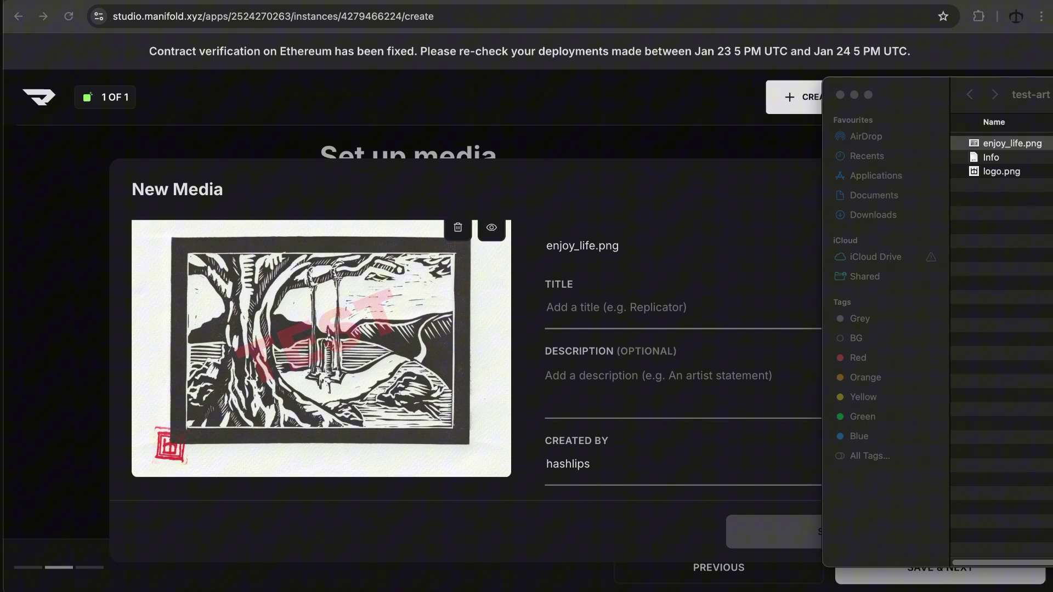
pyautogui.click(594, 376)
# Step: Paste the test-artwork description, title the media 'Enjoy Life', and review the Properties section
pyautogui.press('super+v')
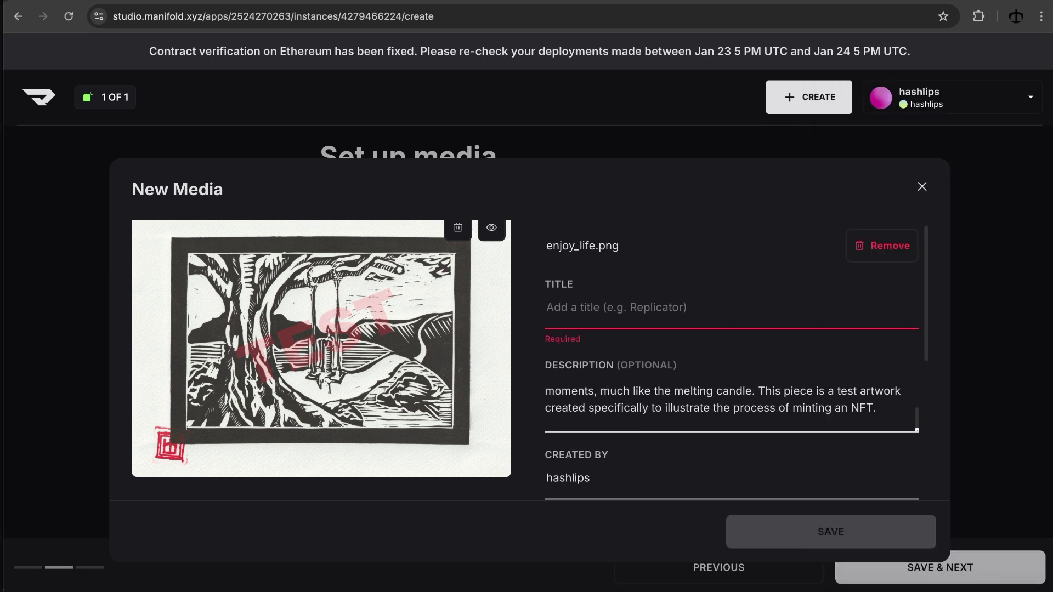
pyautogui.click(649, 320)
pyautogui.write('Enjoy Life')
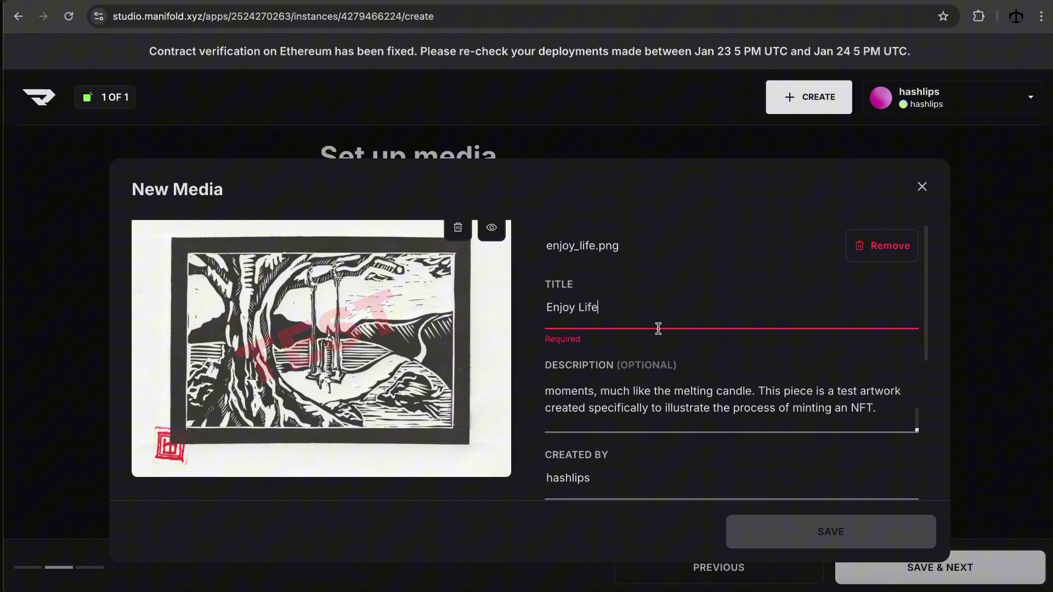
pyautogui.scroll(-3, 656, 329)
pyautogui.scroll(-2, 656, 329)
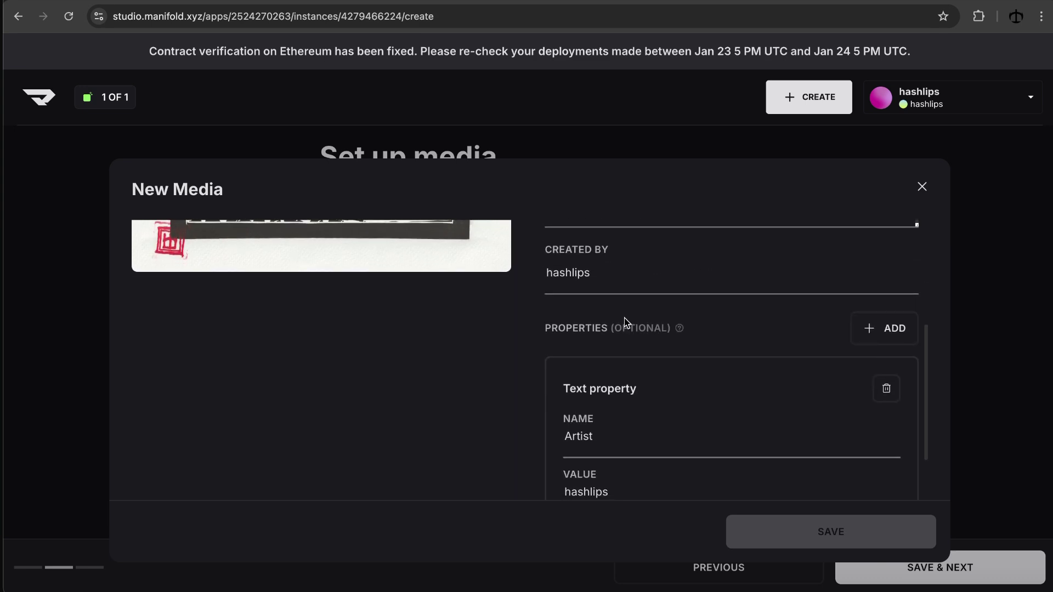
pyautogui.scroll(-2, 625, 322)
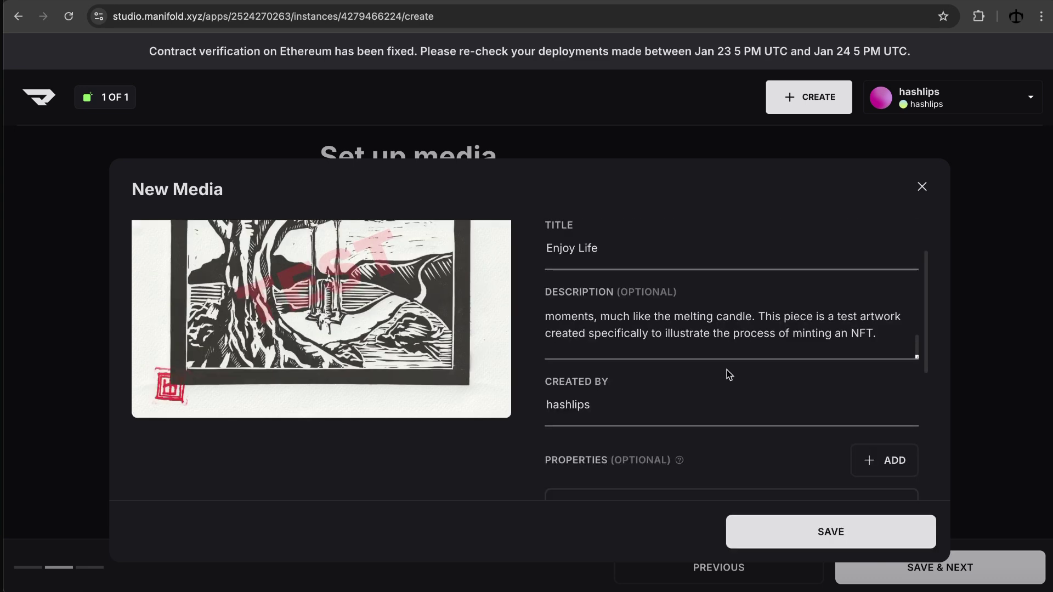
pyautogui.scroll(-5, 726, 371)
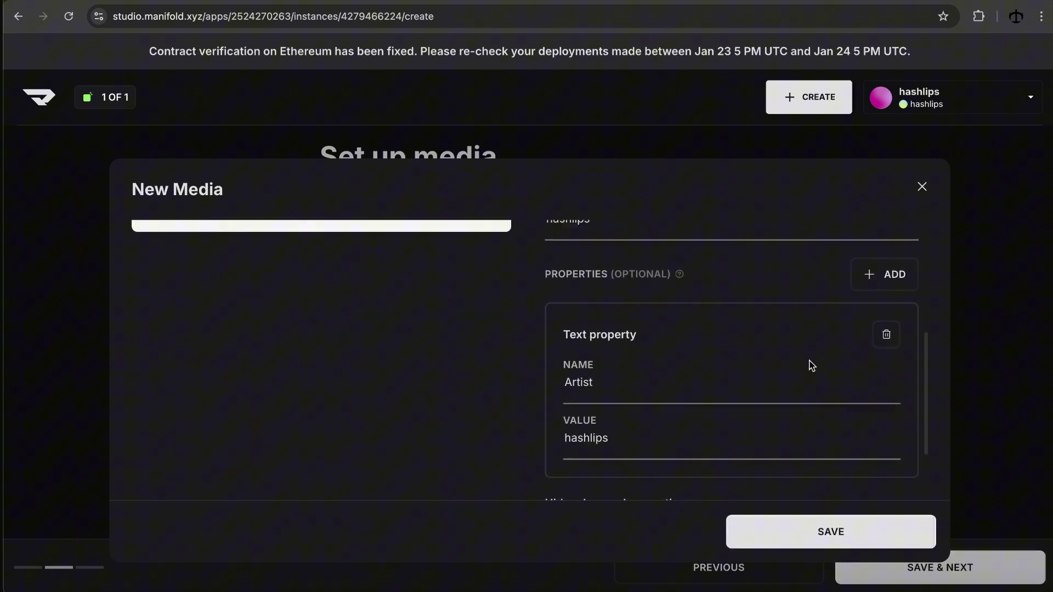
pyautogui.scroll(1, 812, 365)
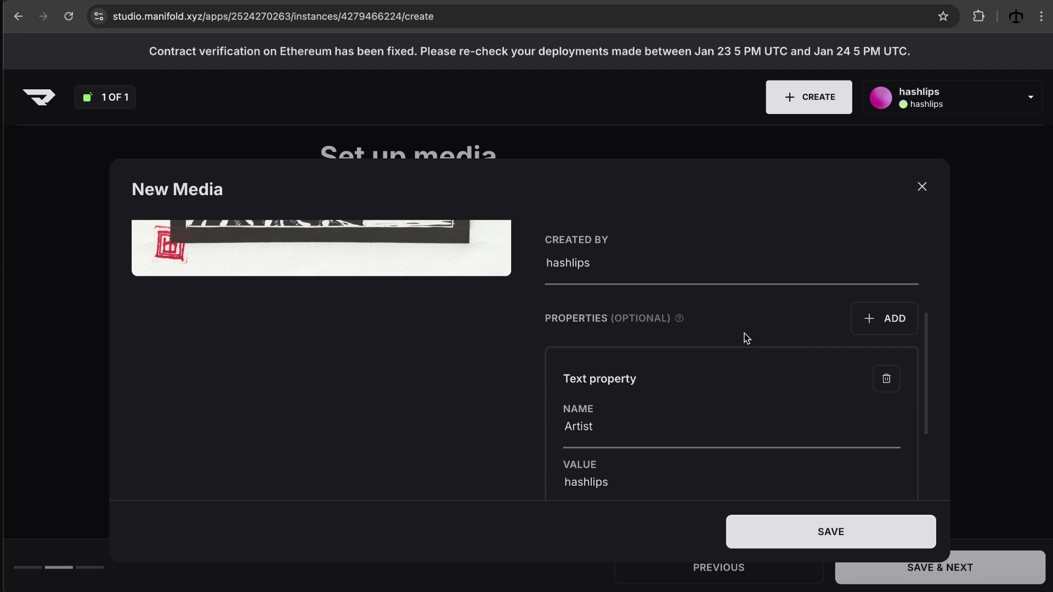
pyautogui.scroll(-1, 646, 380)
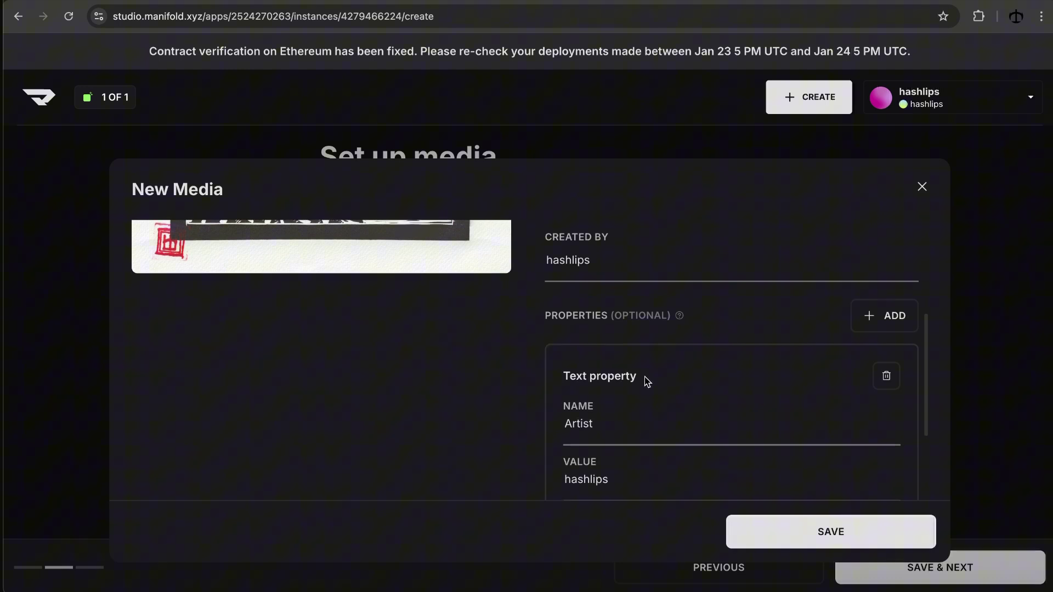
pyautogui.scroll(-1, 611, 386)
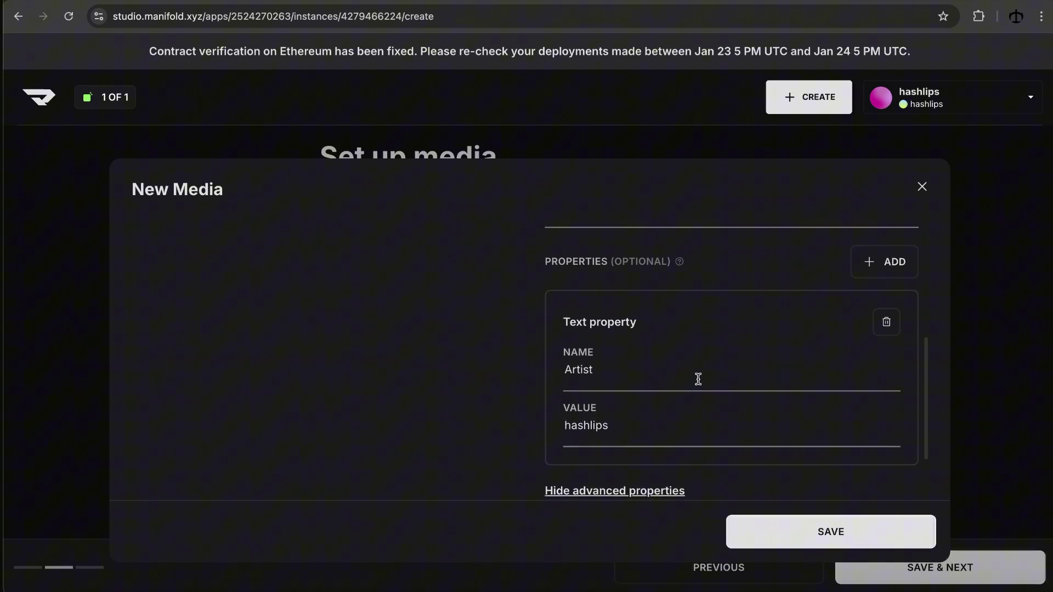
pyautogui.scroll(1, 696, 376)
# Step: Add a new Text property to the Enjoy Life media
pyautogui.click(885, 326)
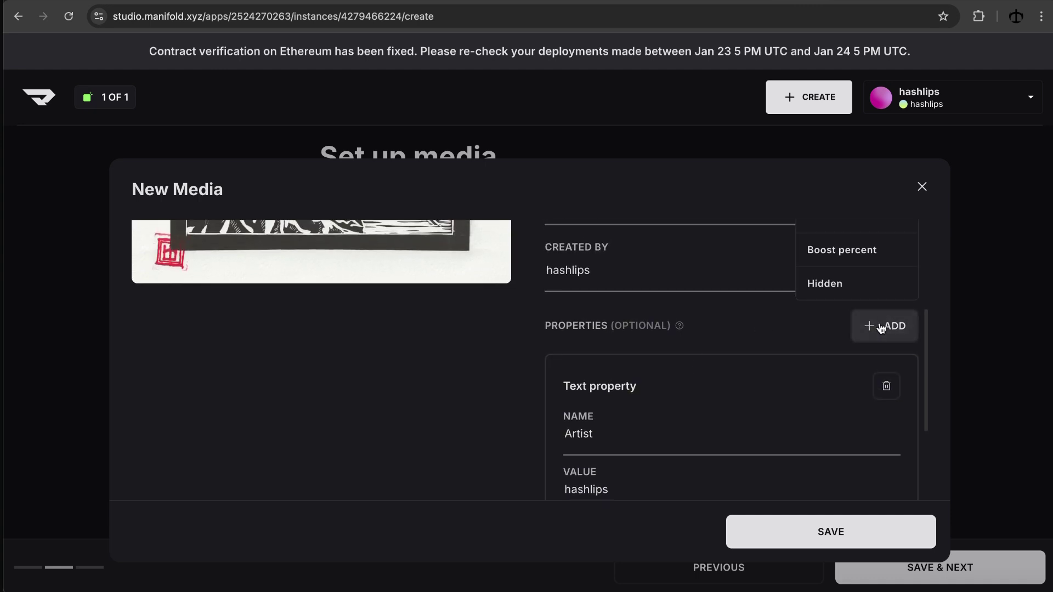
pyautogui.scroll(3, 771, 299)
pyautogui.scroll(-1, 771, 303)
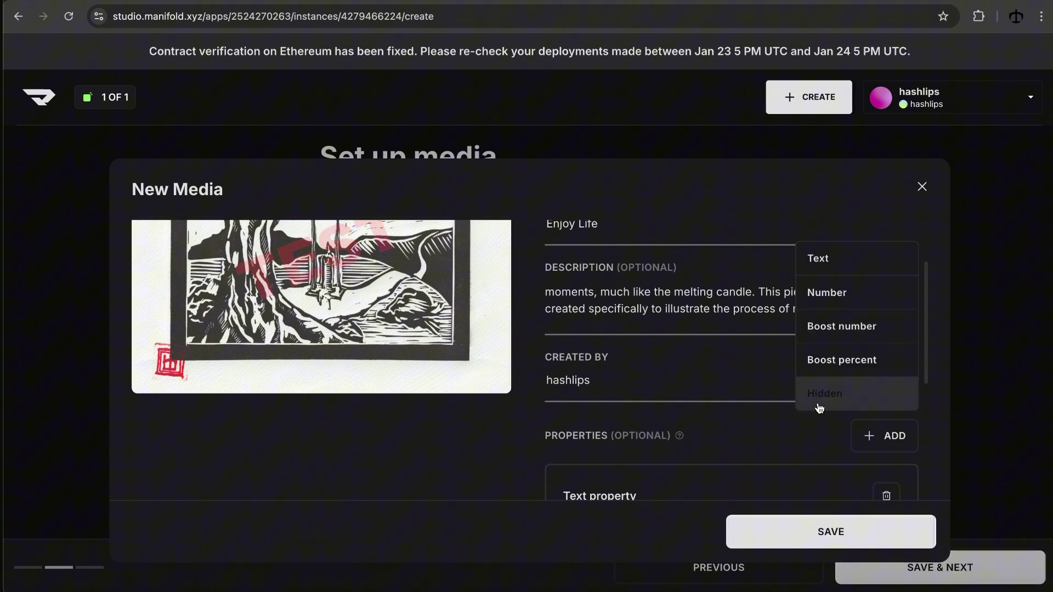
pyautogui.click(684, 440)
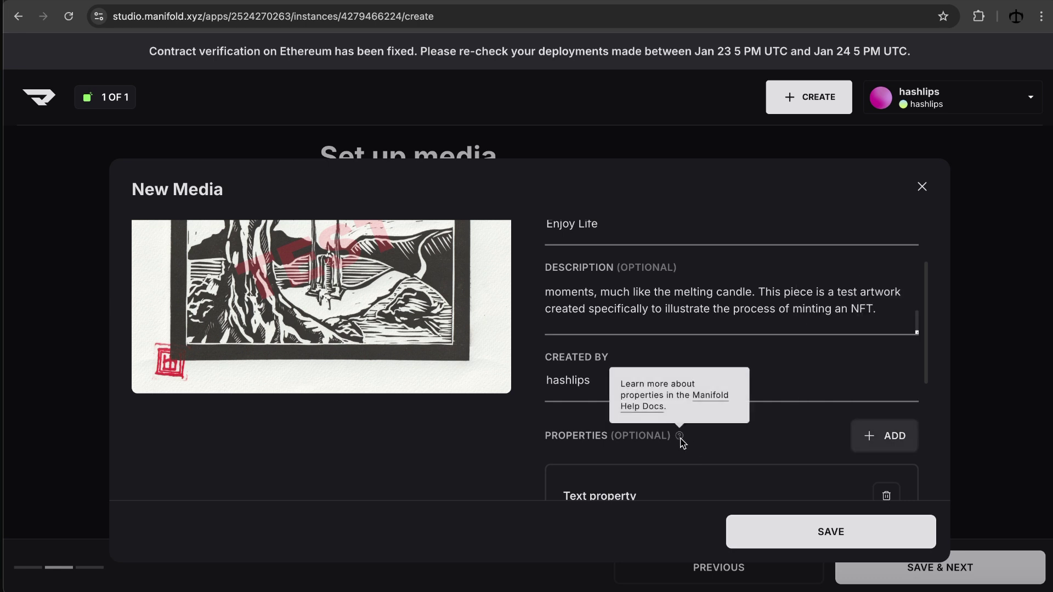
pyautogui.click(869, 435)
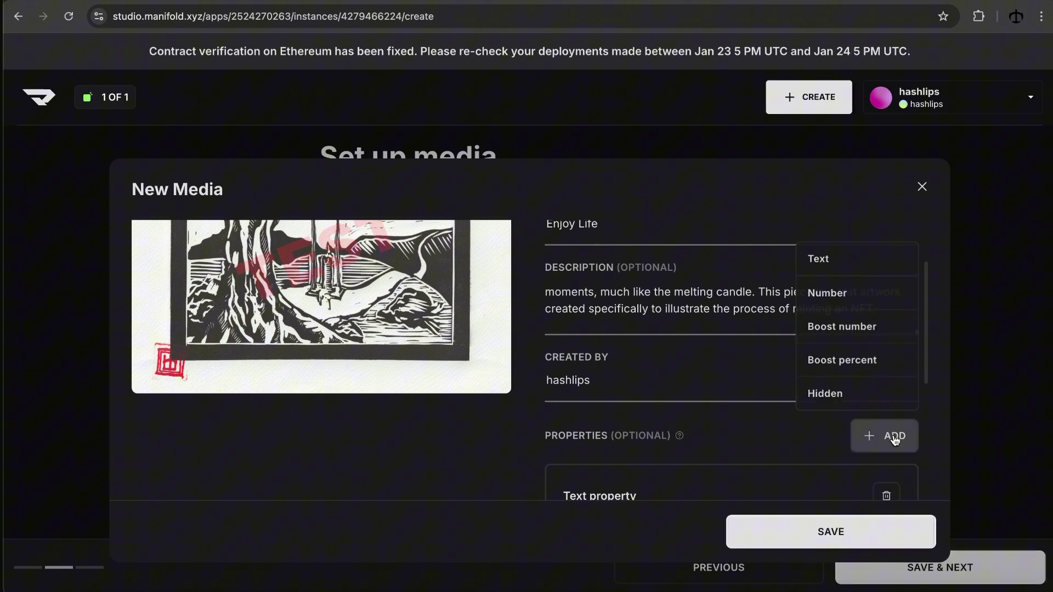
pyautogui.click(839, 264)
# Step: Name the property Medium with the value Lino and save the media details
pyautogui.scroll(-6, 685, 373)
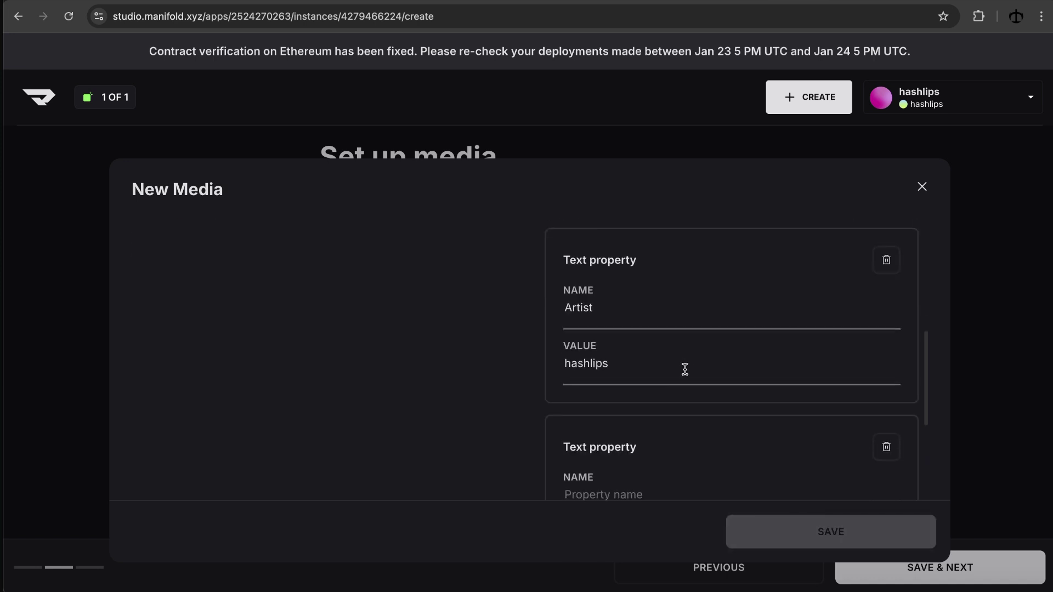
pyautogui.click(633, 306)
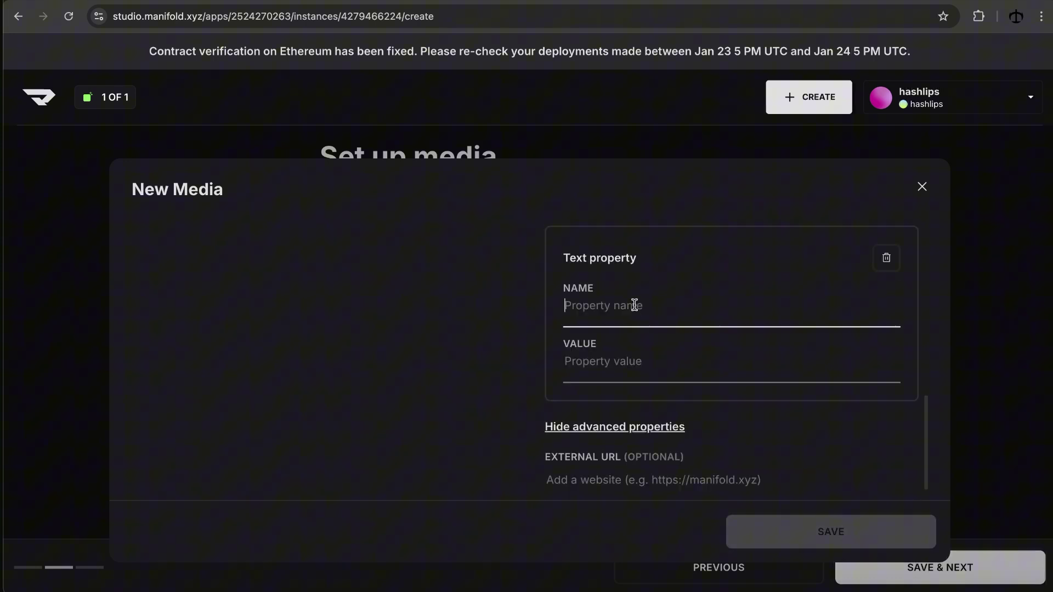
pyautogui.write('Medium')
pyautogui.click(634, 367)
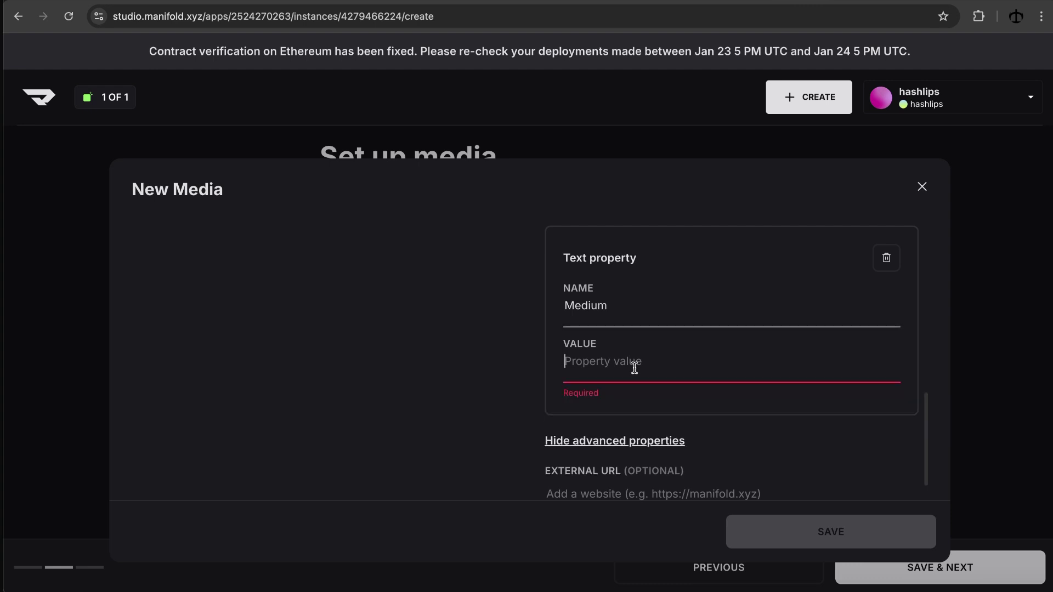
pyautogui.write('Lino')
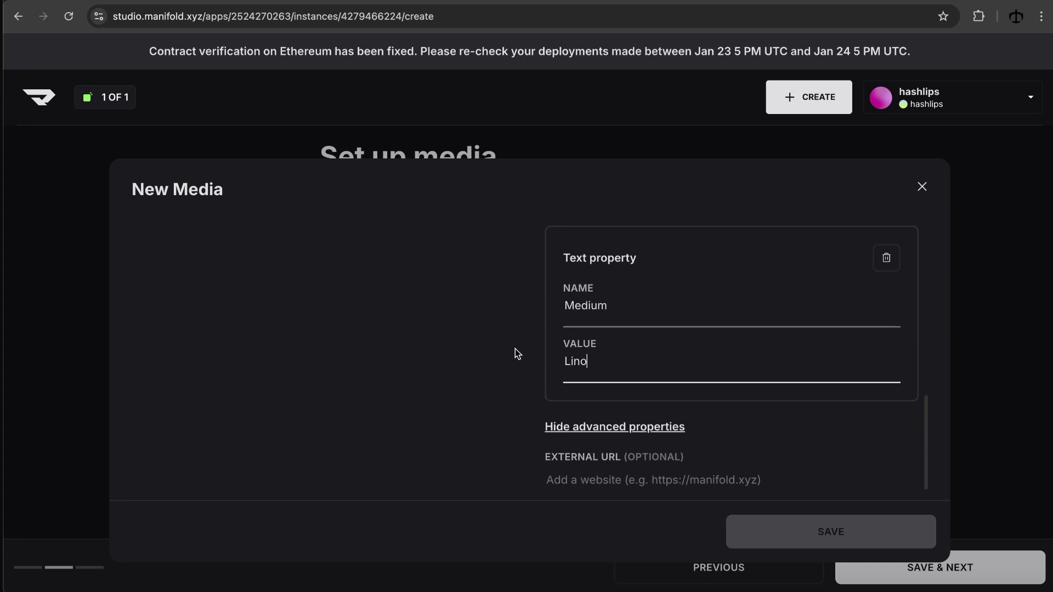
pyautogui.press('Tab')
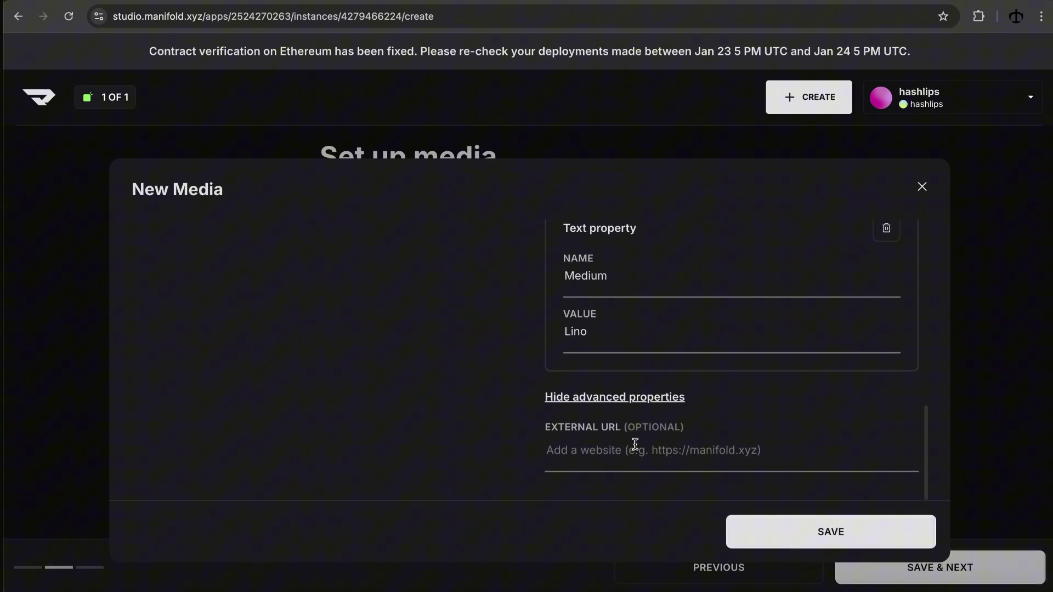
pyautogui.scroll(1, 681, 437)
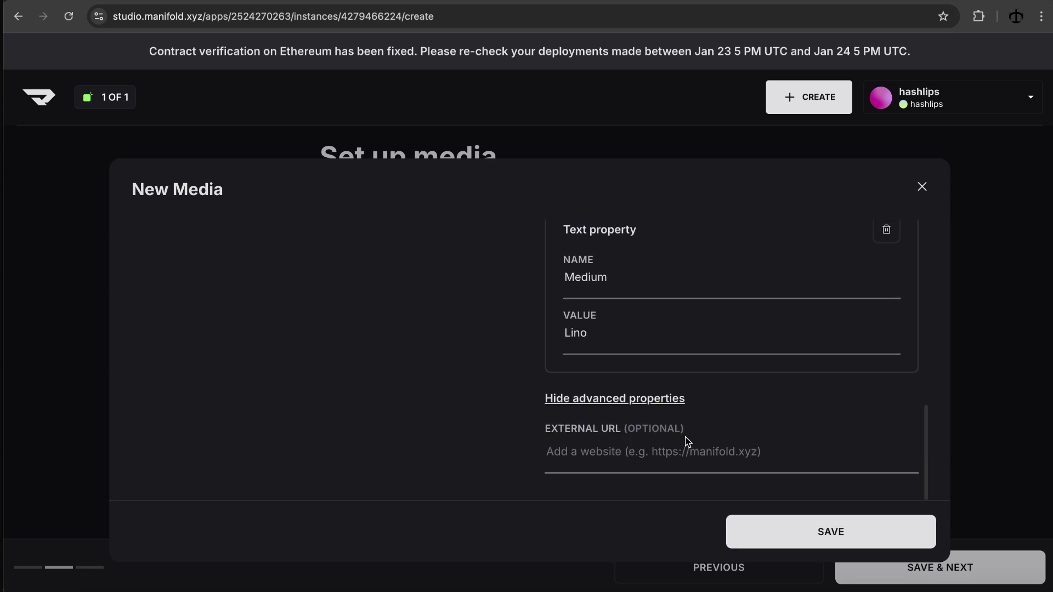
pyautogui.scroll(10, 703, 442)
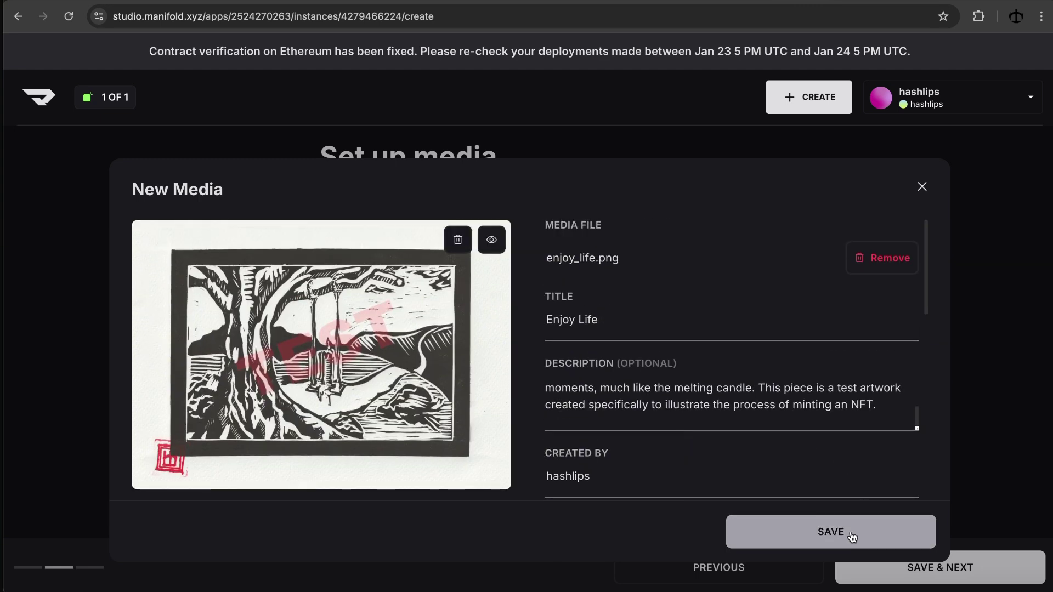
pyautogui.click(847, 535)
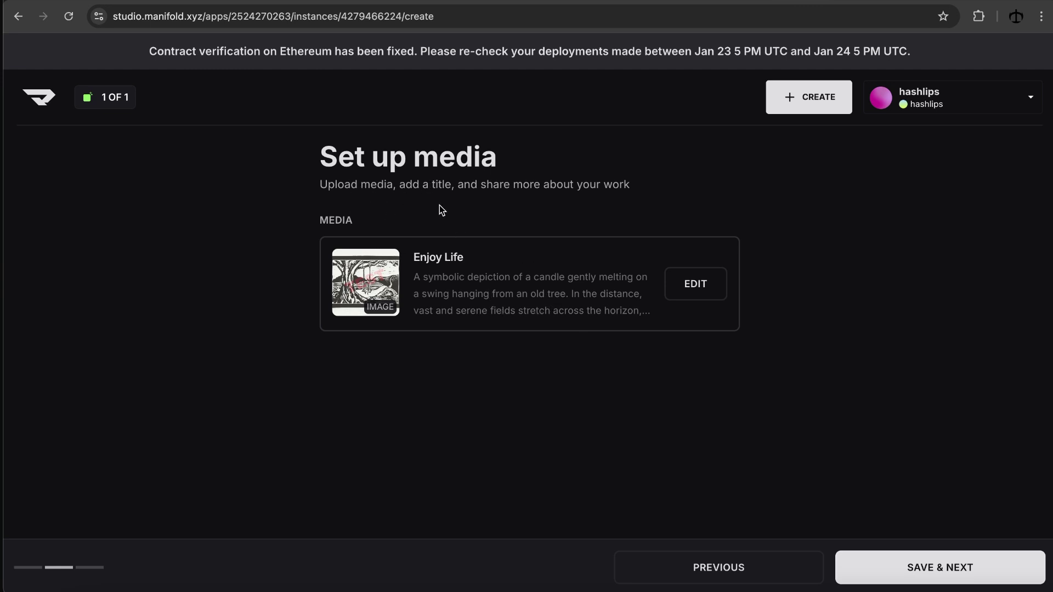
# Step: Save the media step and choose My wallet as the mint recipient
pyautogui.click(940, 564)
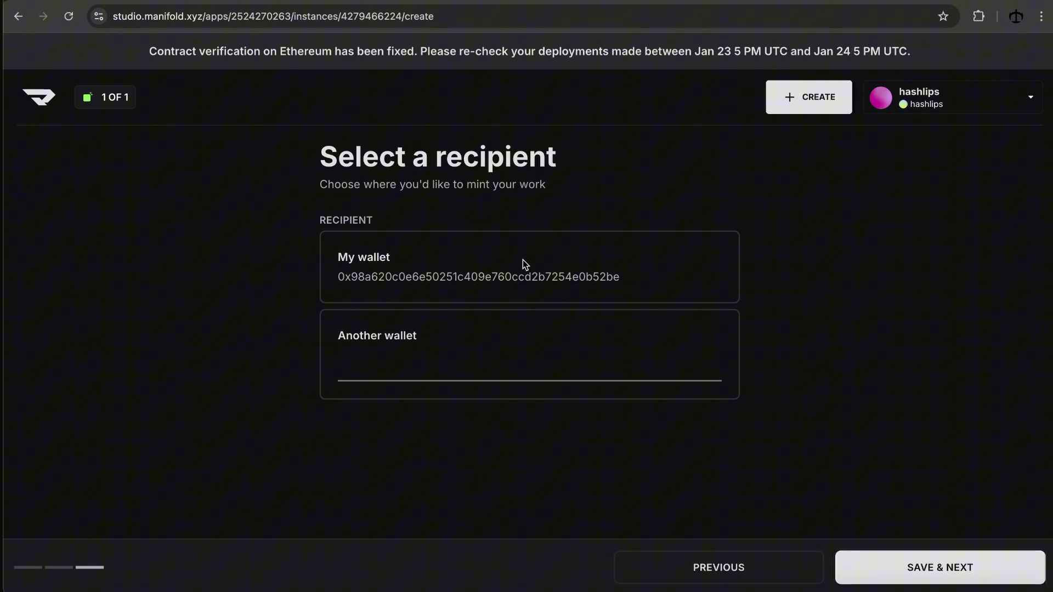
pyautogui.click(718, 273)
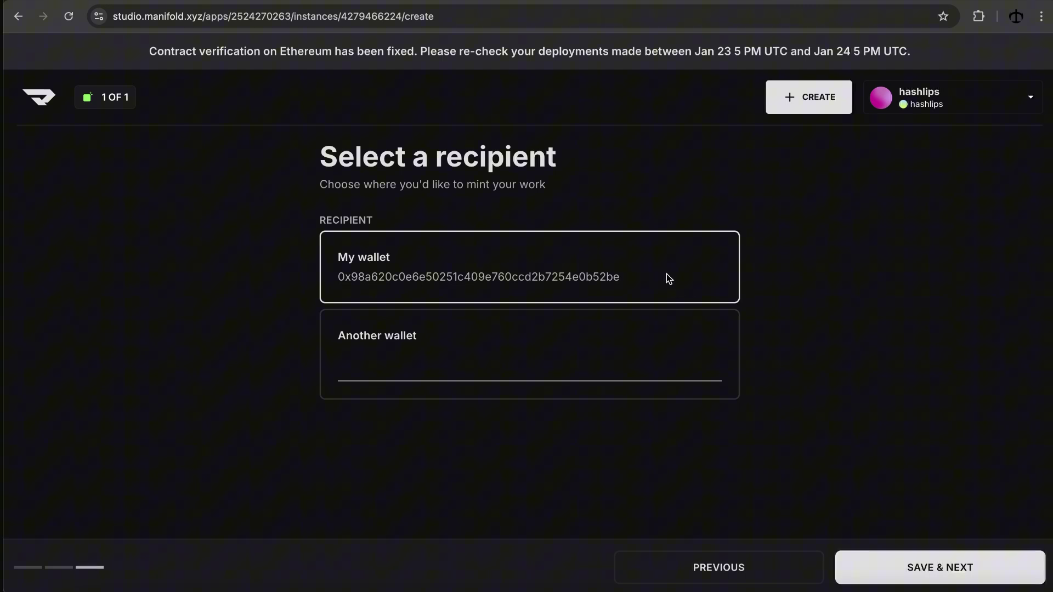
pyautogui.click(632, 334)
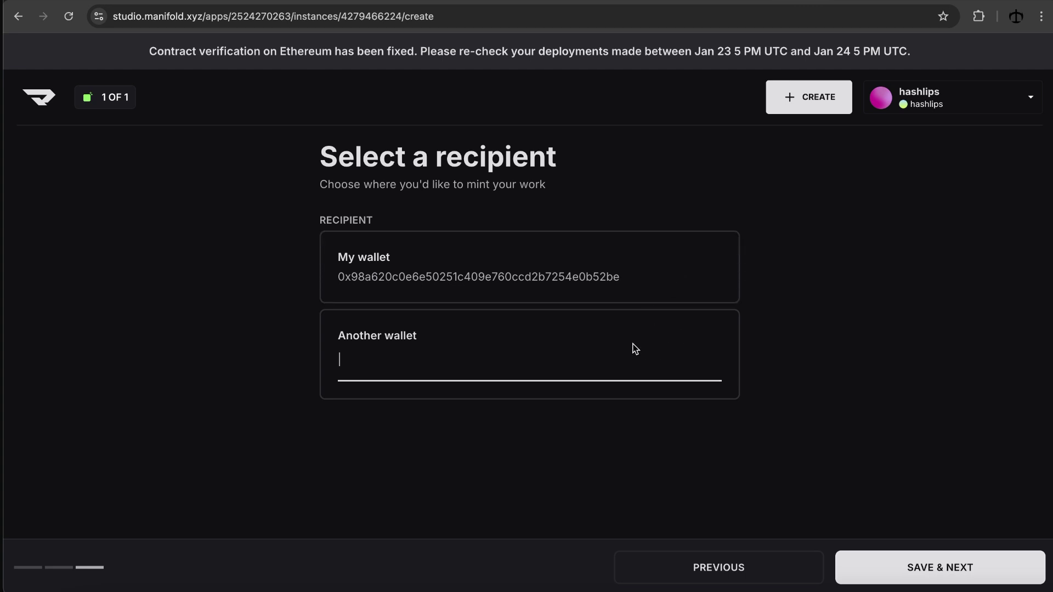
pyautogui.click(667, 271)
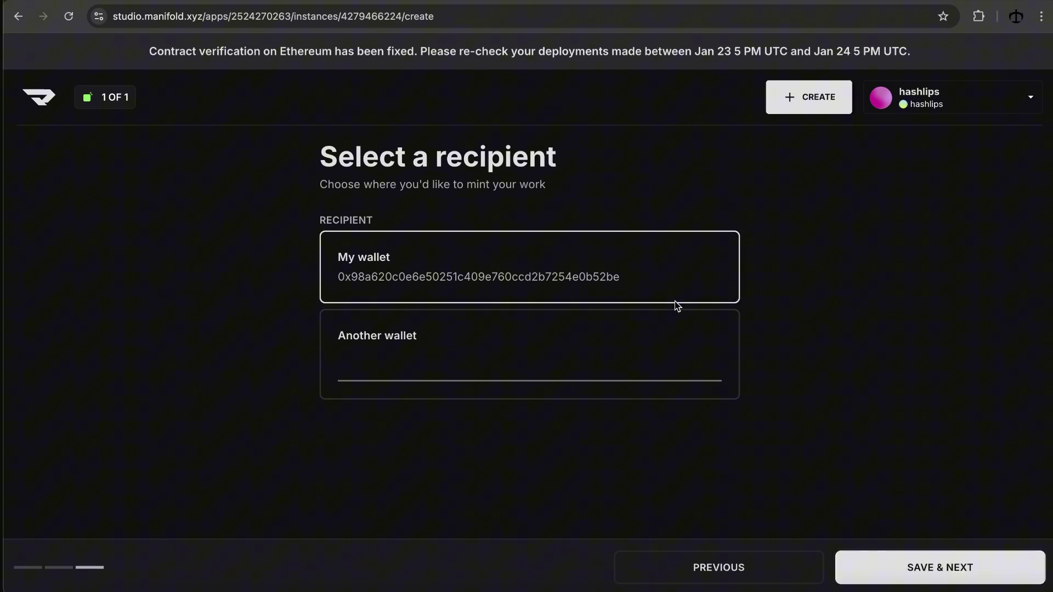
# Step: Save the recipient and review the publish summary for Enjoy Life on Daniel's Lino Art
pyautogui.click(938, 566)
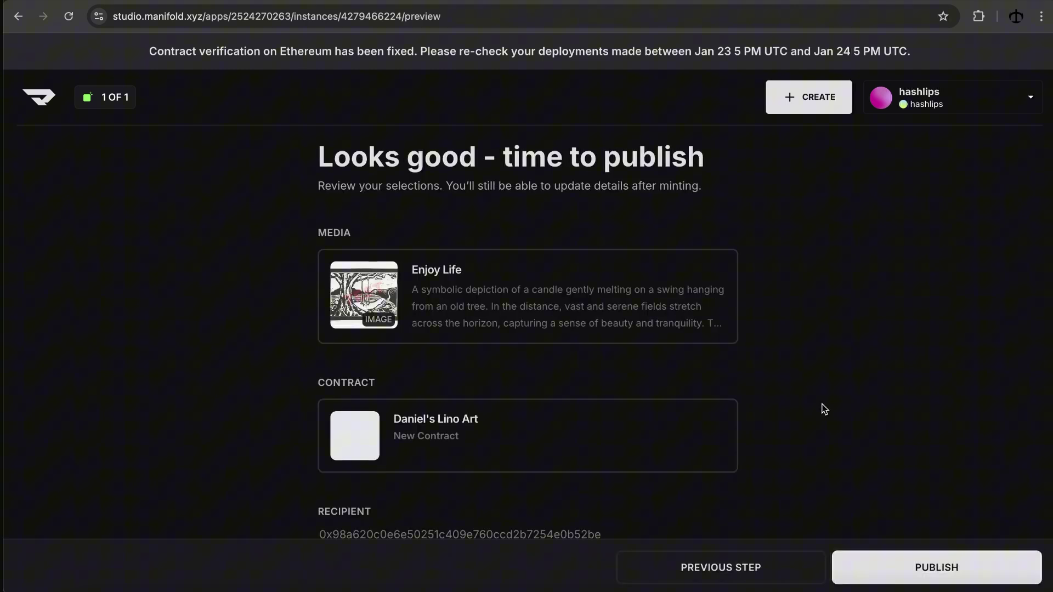
pyautogui.scroll(-1, 755, 347)
pyautogui.scroll(-1, 754, 347)
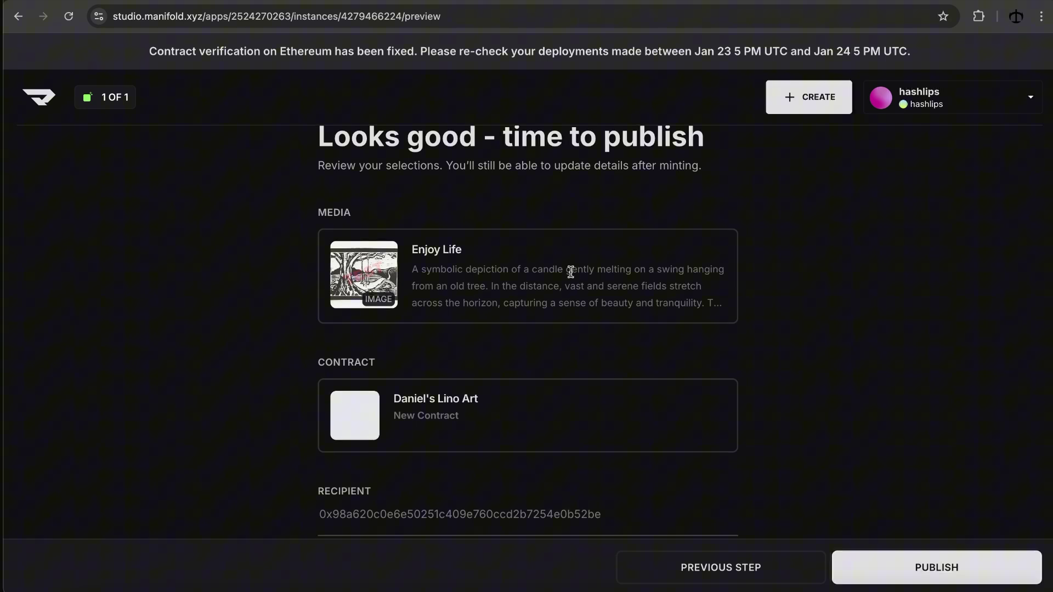
pyautogui.scroll(-1, 562, 283)
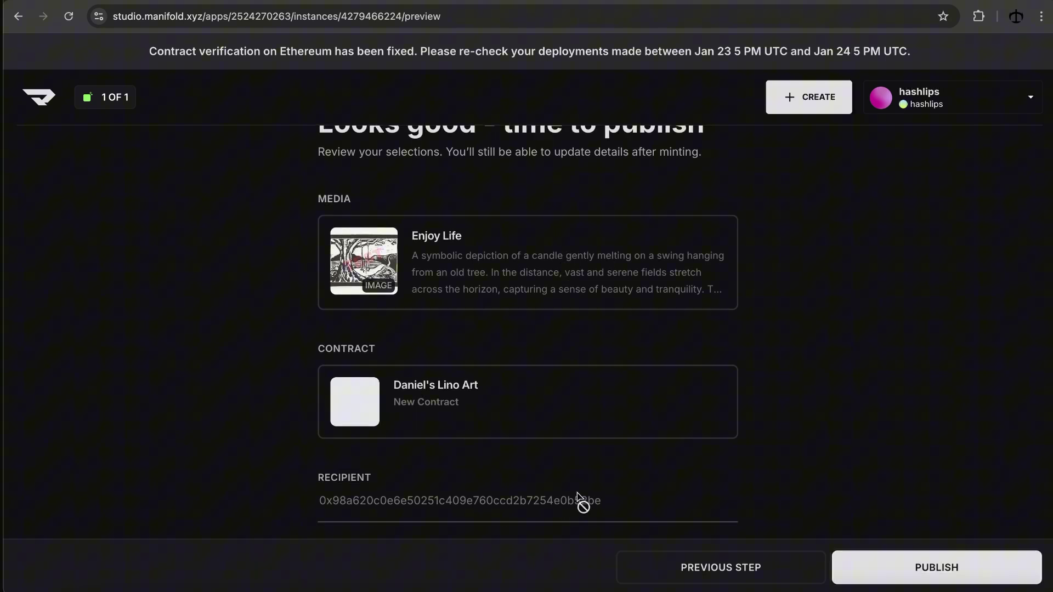
pyautogui.scroll(1, 741, 437)
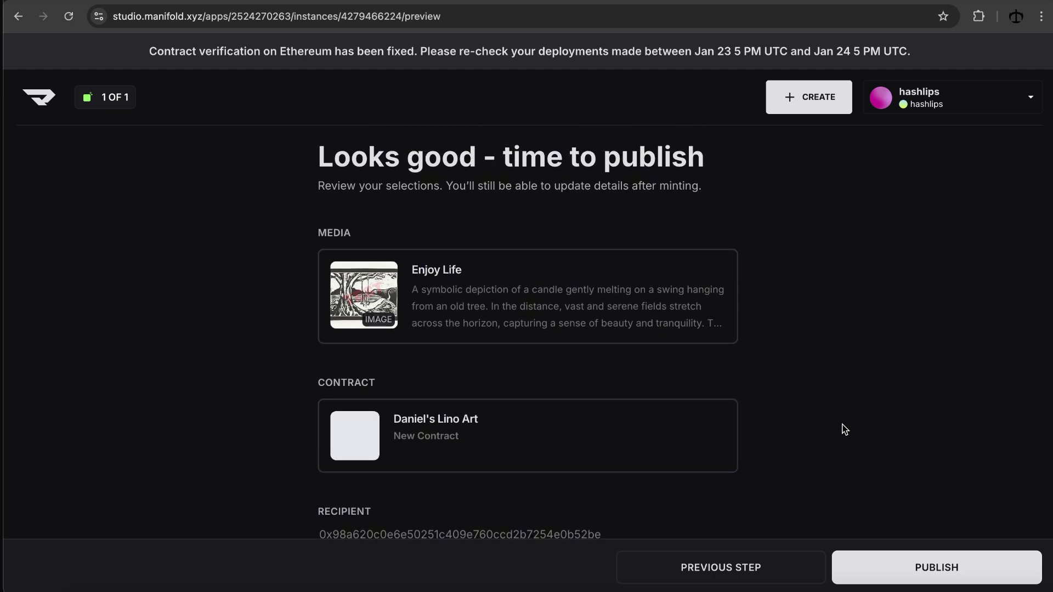
# Step: Publish Enjoy Life and approve deploying the Daniel's Lino Art contract, costing 0.0019 ETH
pyautogui.click(941, 572)
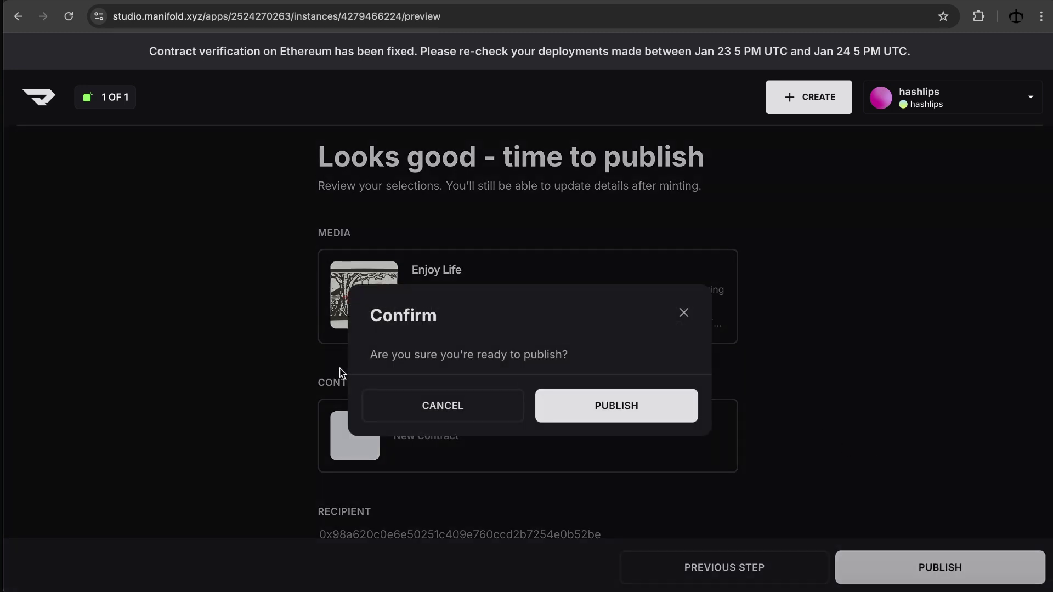
pyautogui.click(630, 403)
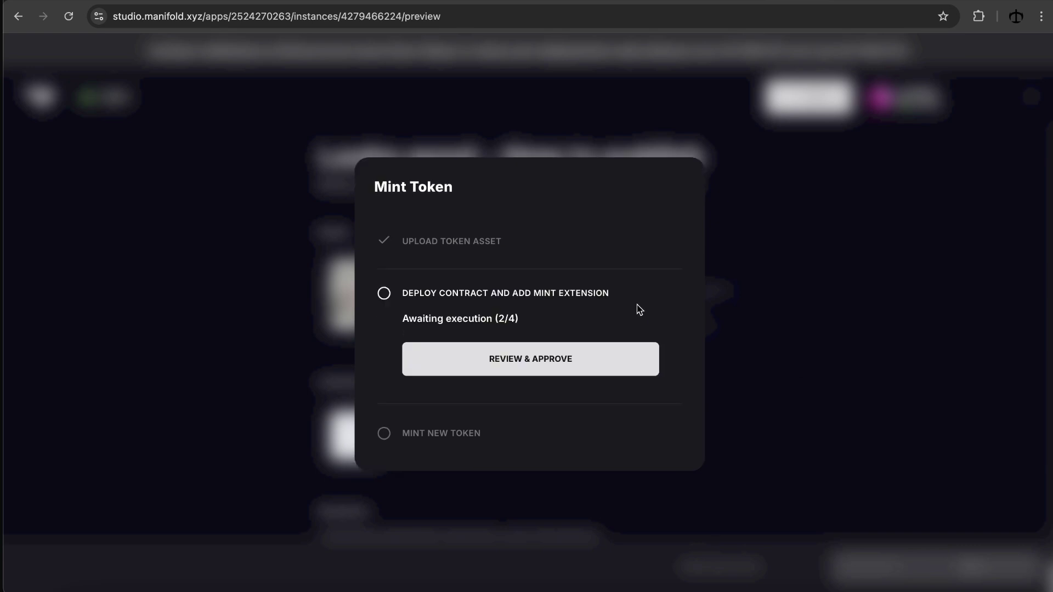
pyautogui.click(568, 357)
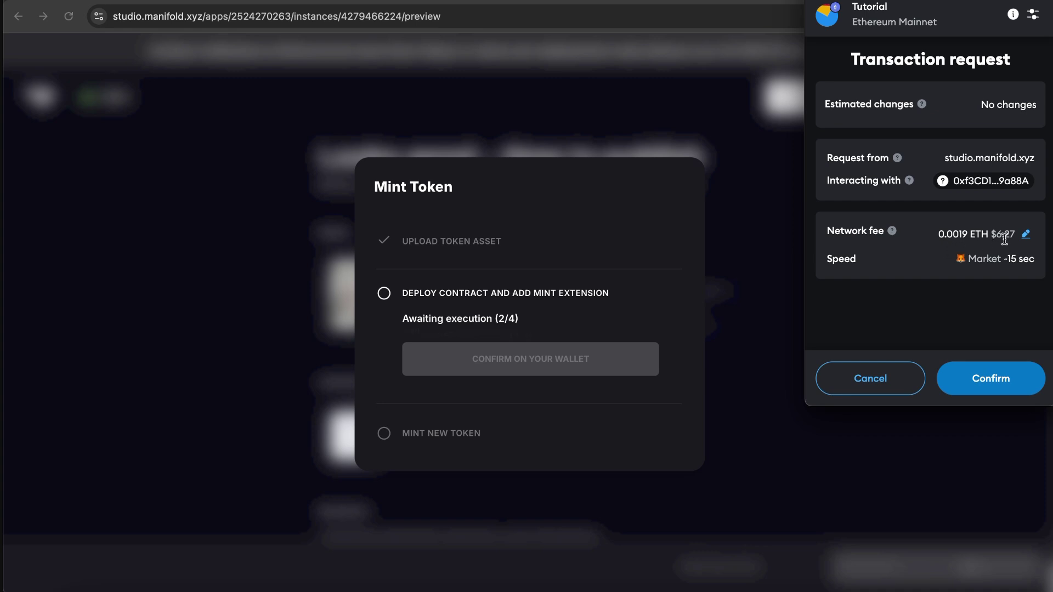
# Step: Confirm the contract-deployment transaction in MetaMask
pyautogui.click(1004, 377)
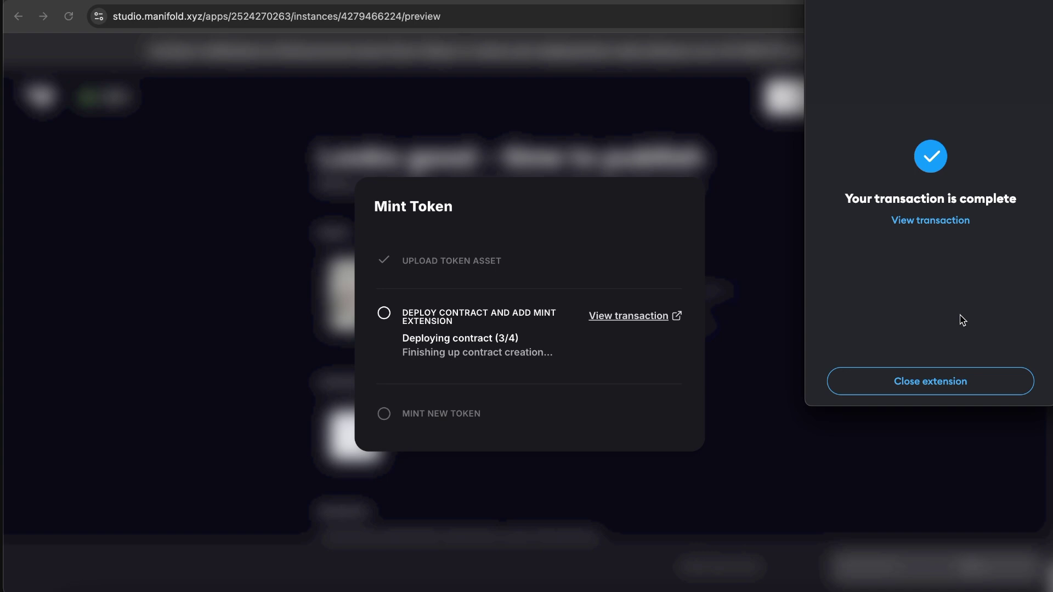
# Step: Approve the Mint New Token step and confirm its transaction in MetaMask, dismissing the wallet panels
pyautogui.click(952, 381)
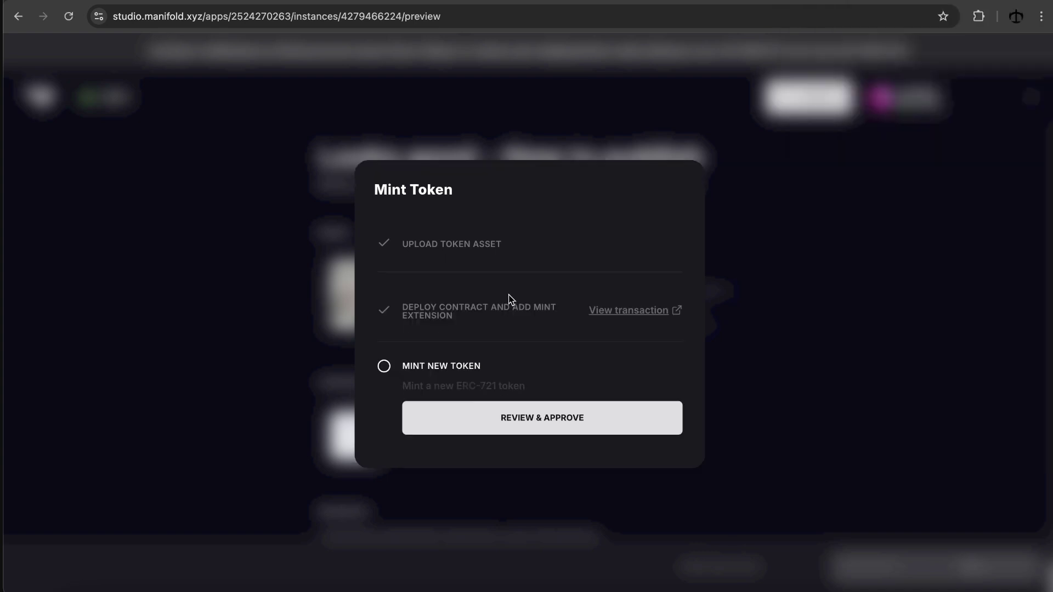
pyautogui.click(560, 416)
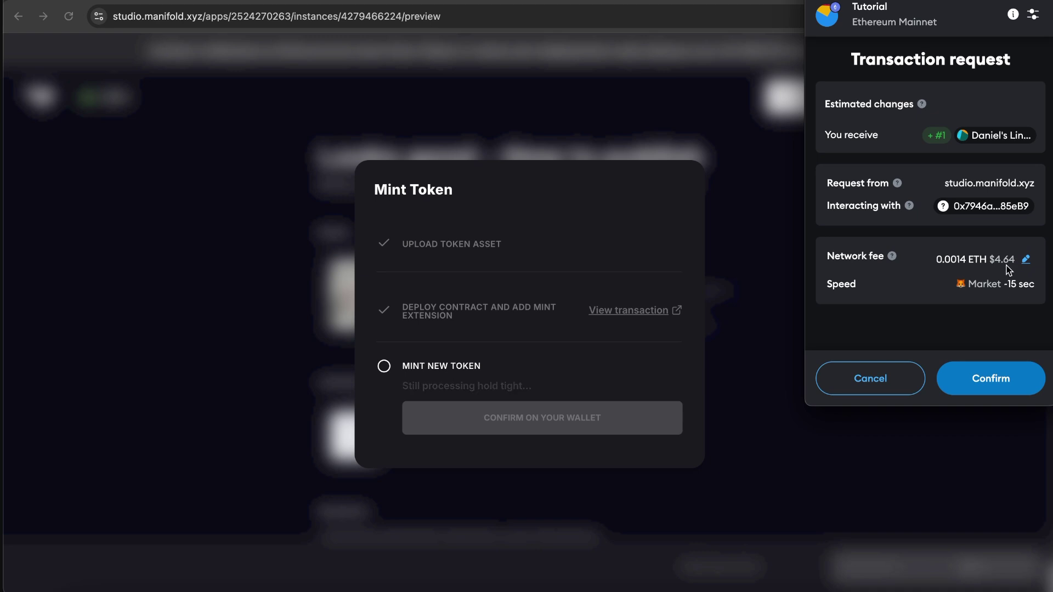
pyautogui.click(1001, 383)
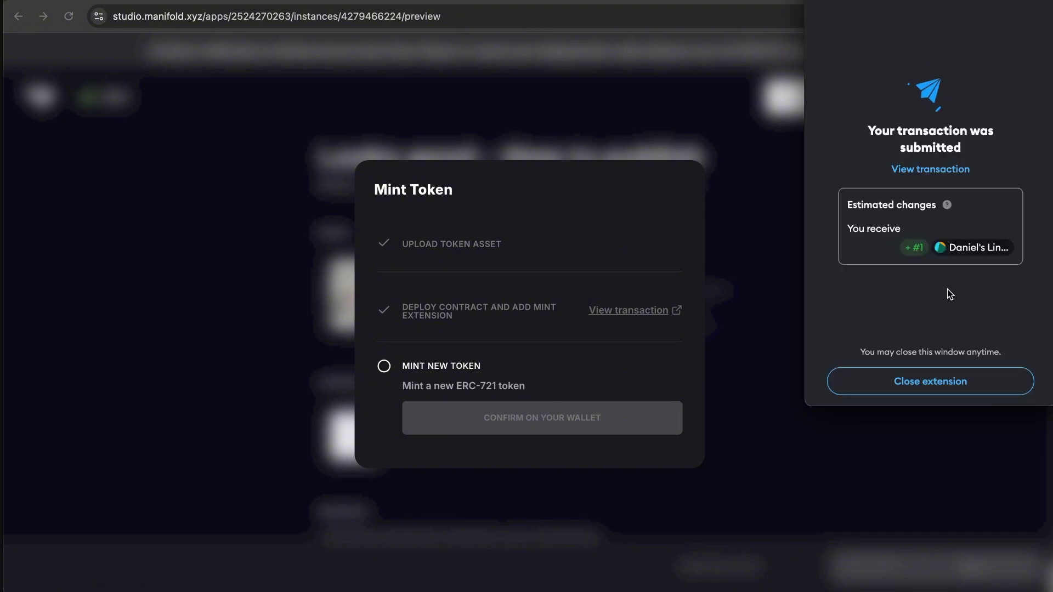
pyautogui.click(947, 383)
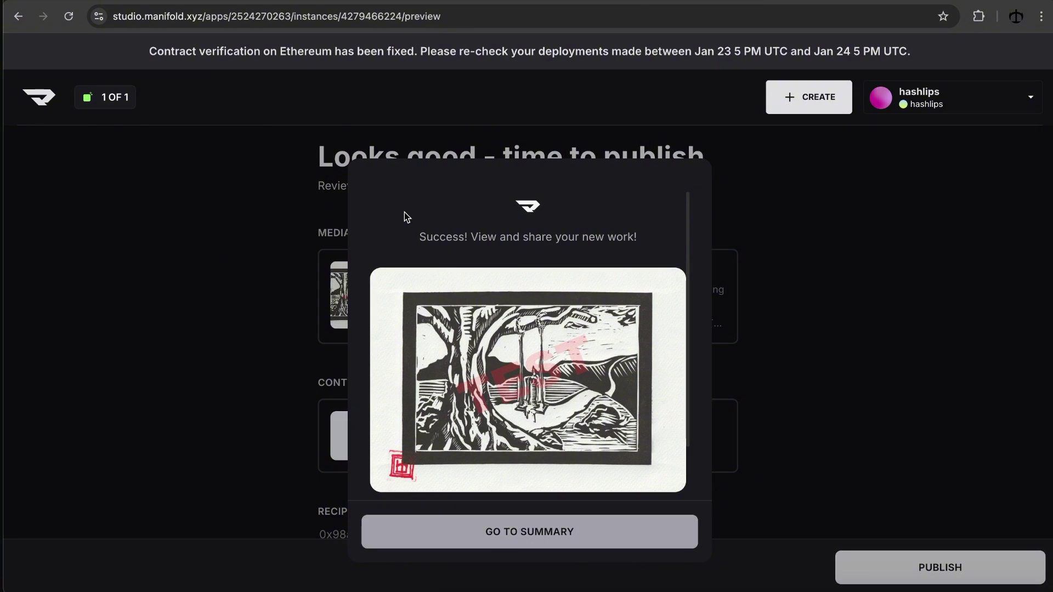
# Step: Go to the Enjoy Life summary page and scroll to its Manifold, Arweave and OpenSea preview links
pyautogui.scroll(-2, 530, 334)
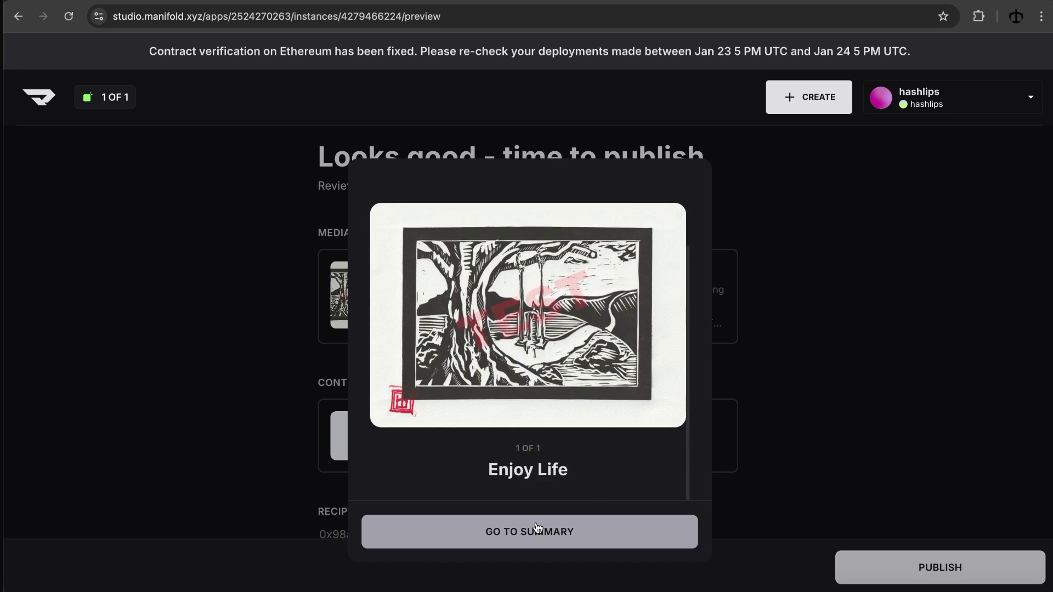
pyautogui.click(570, 535)
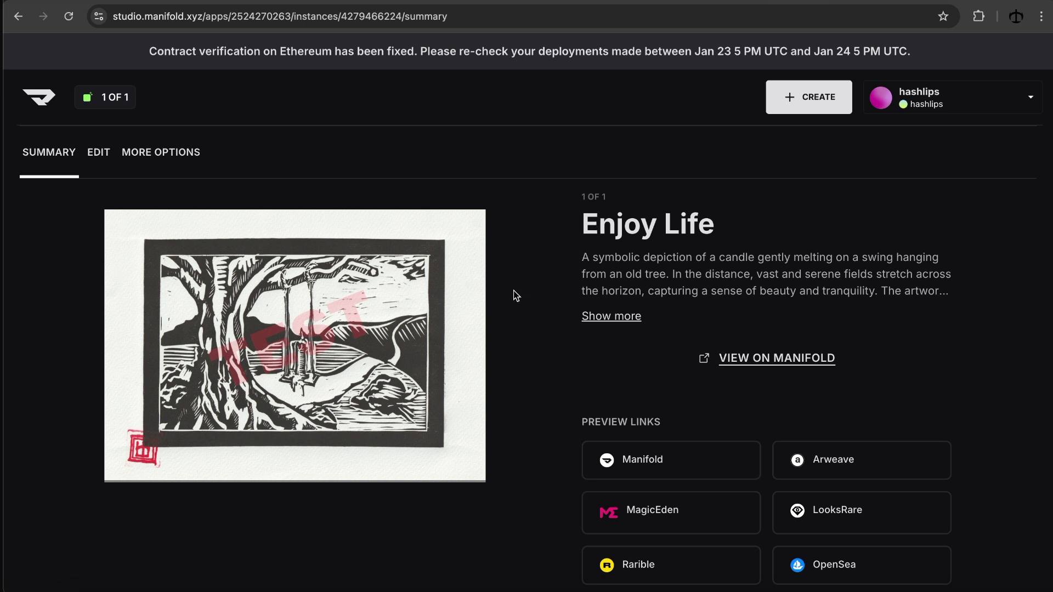
pyautogui.scroll(-1, 503, 296)
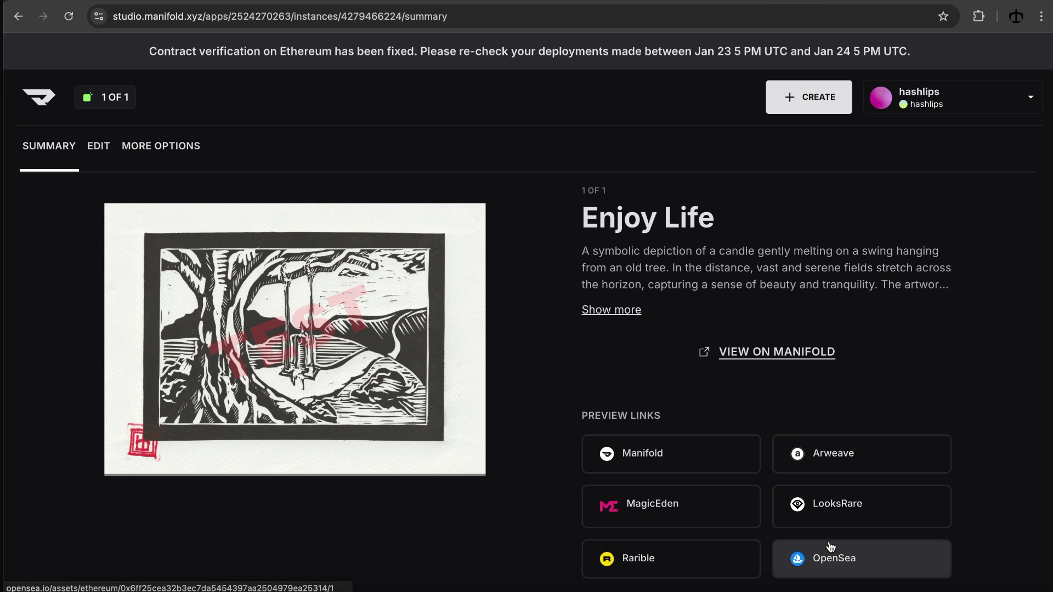
# Step: On OpenSea, view the Daniel's Lino Art collection and the Enjoy Life item, then return to Manifold Studio
pyautogui.click(828, 559)
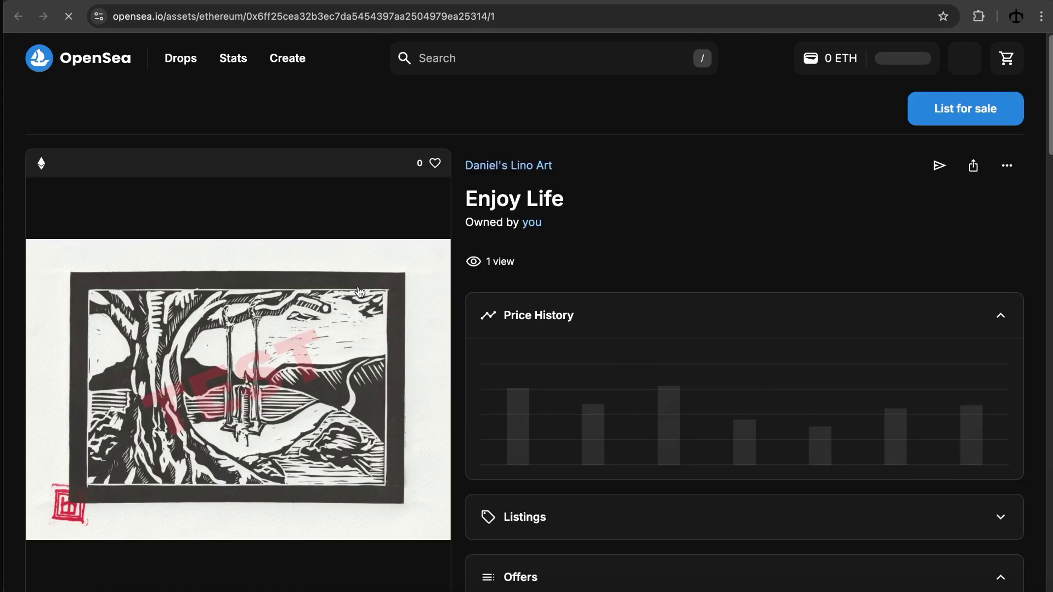
pyautogui.moveTo(509, 167)
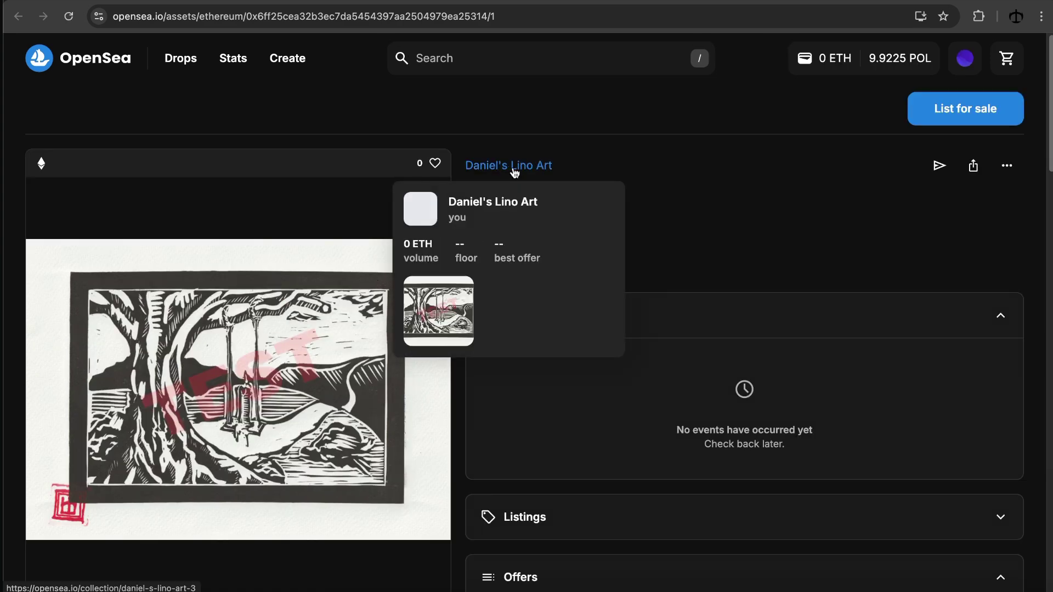
pyautogui.click(519, 171)
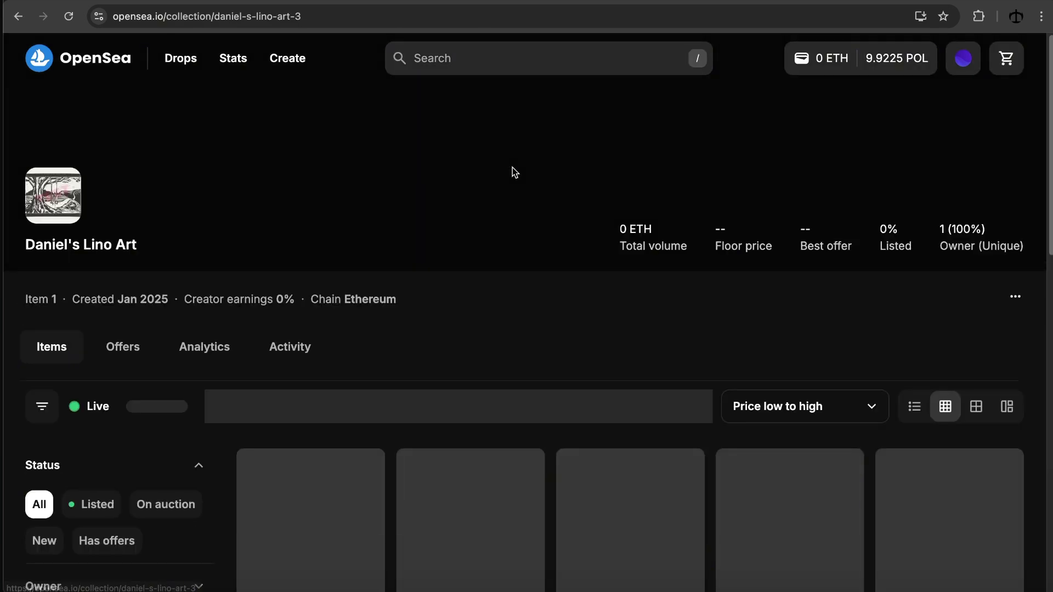
pyautogui.scroll(-5, 549, 334)
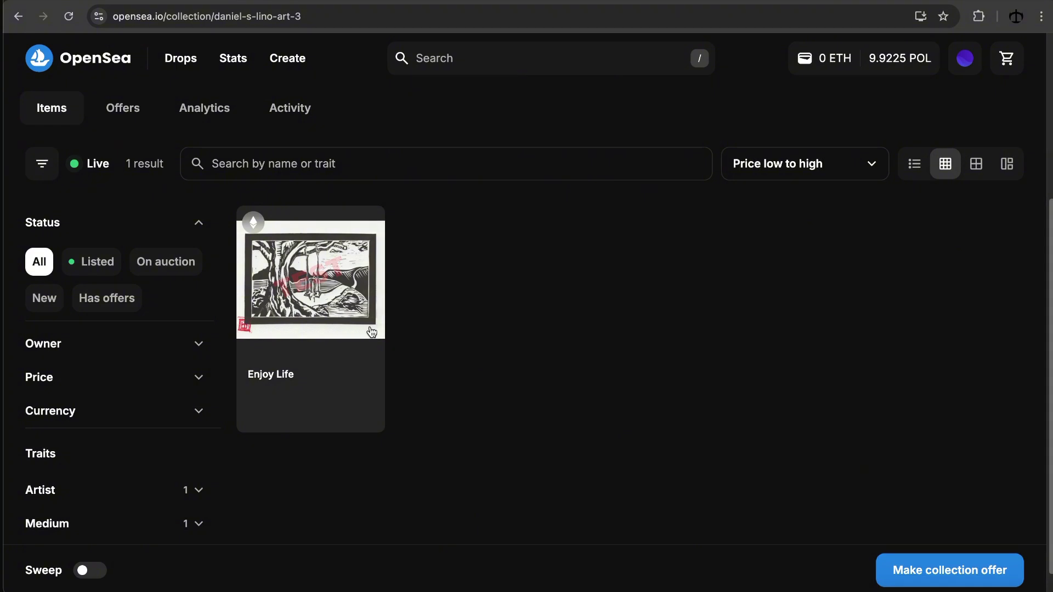
pyautogui.click(378, 293)
pyautogui.scroll(-1, 768, 230)
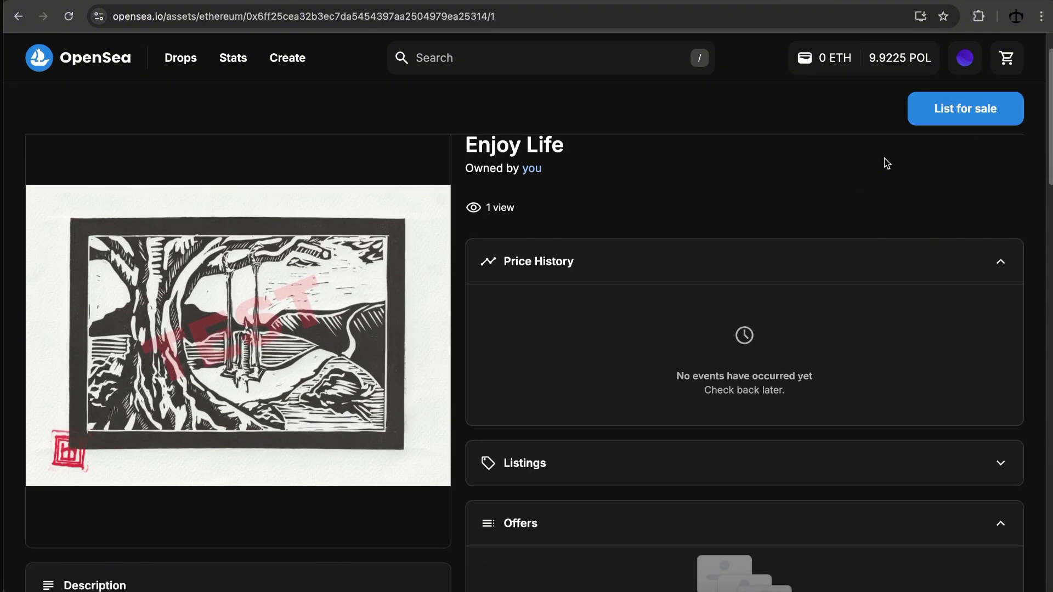
pyautogui.scroll(1, 815, 250)
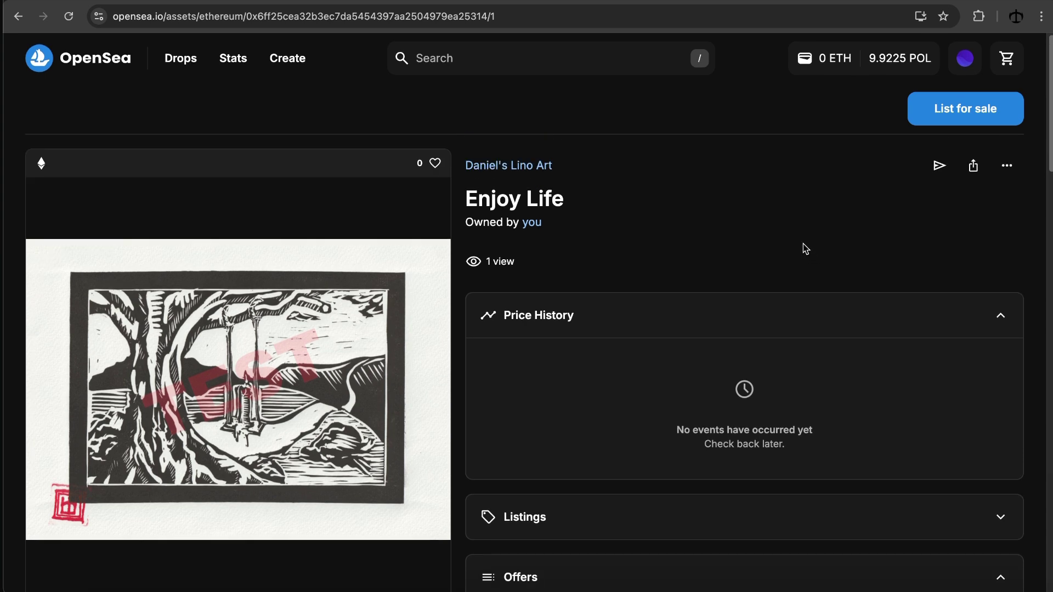
pyautogui.hotkey('ctrl', 'Tab')
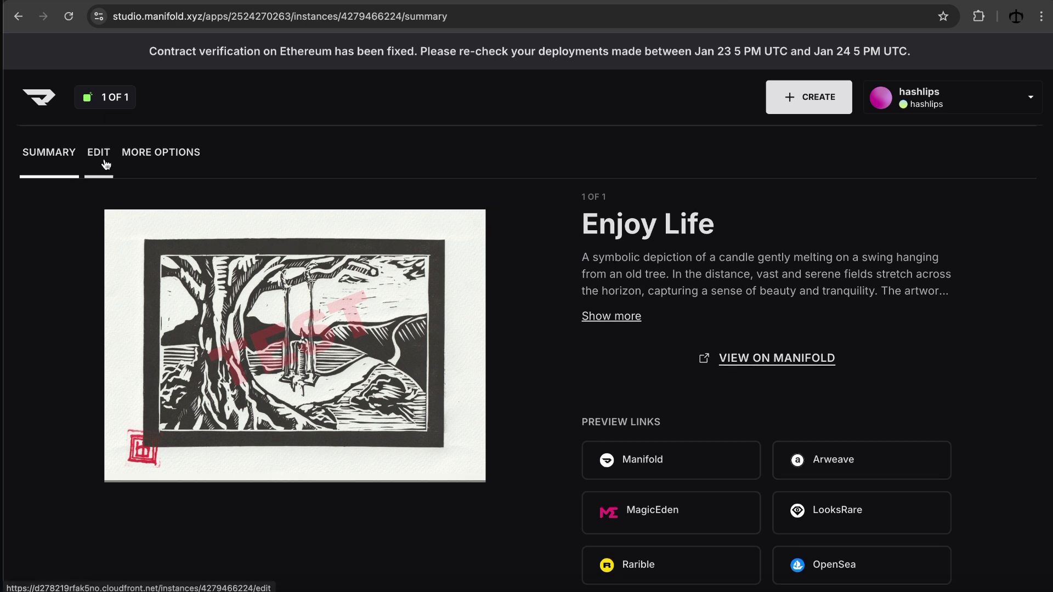
# Step: Edit the piece's media details, change the title to 'Enjoy Life test' and save
pyautogui.click(105, 164)
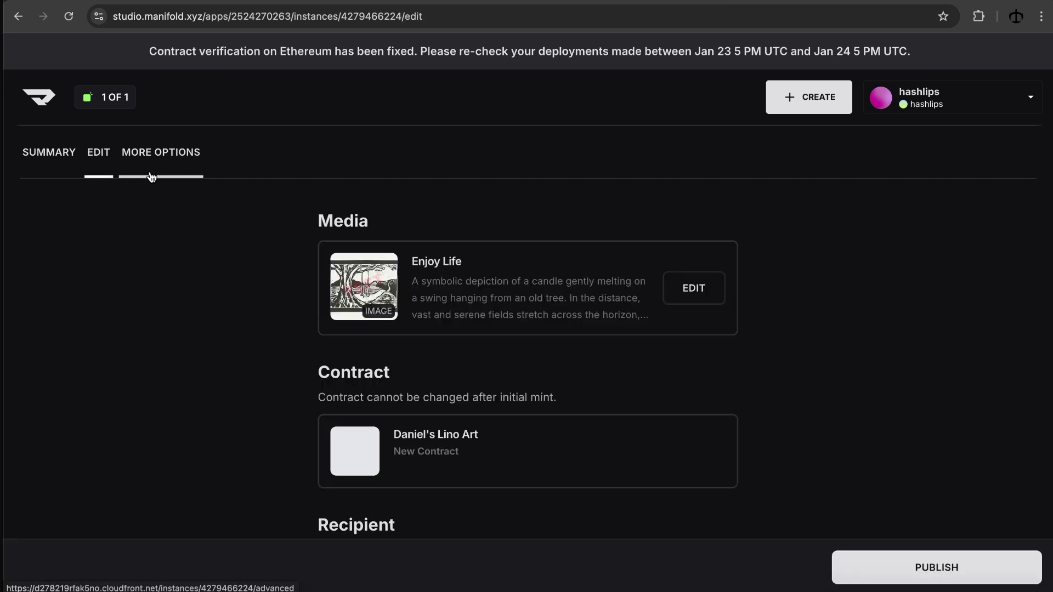
pyautogui.scroll(-2, 268, 291)
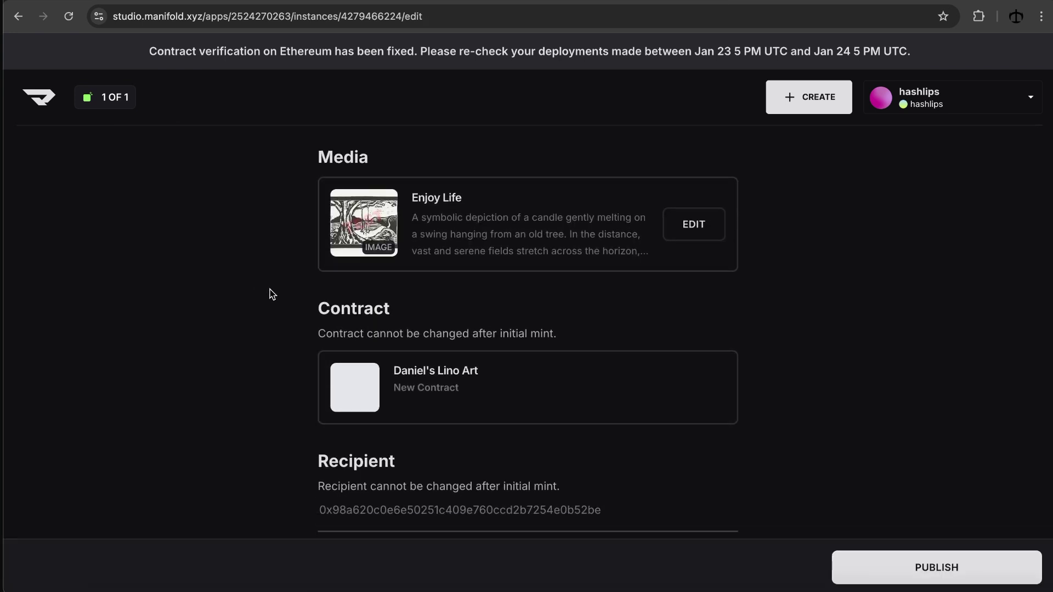
pyautogui.click(693, 225)
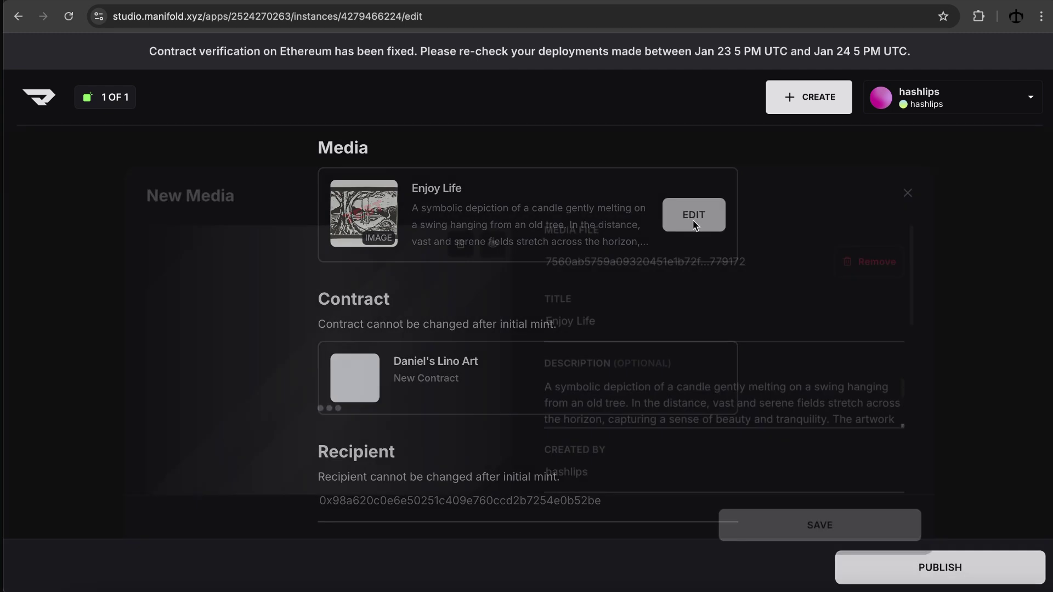
pyautogui.click(634, 322)
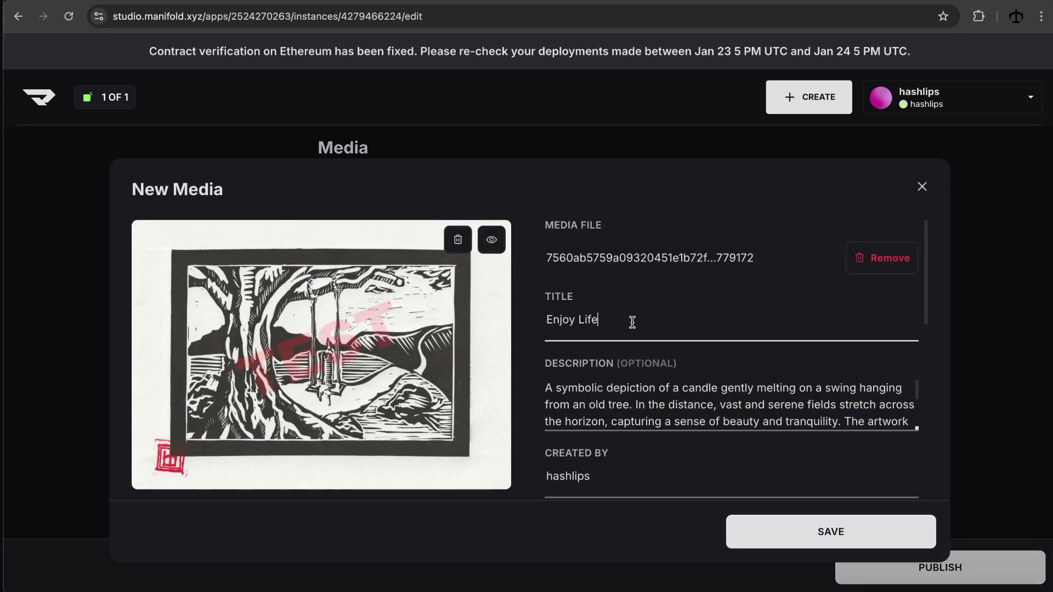
pyautogui.write('test')
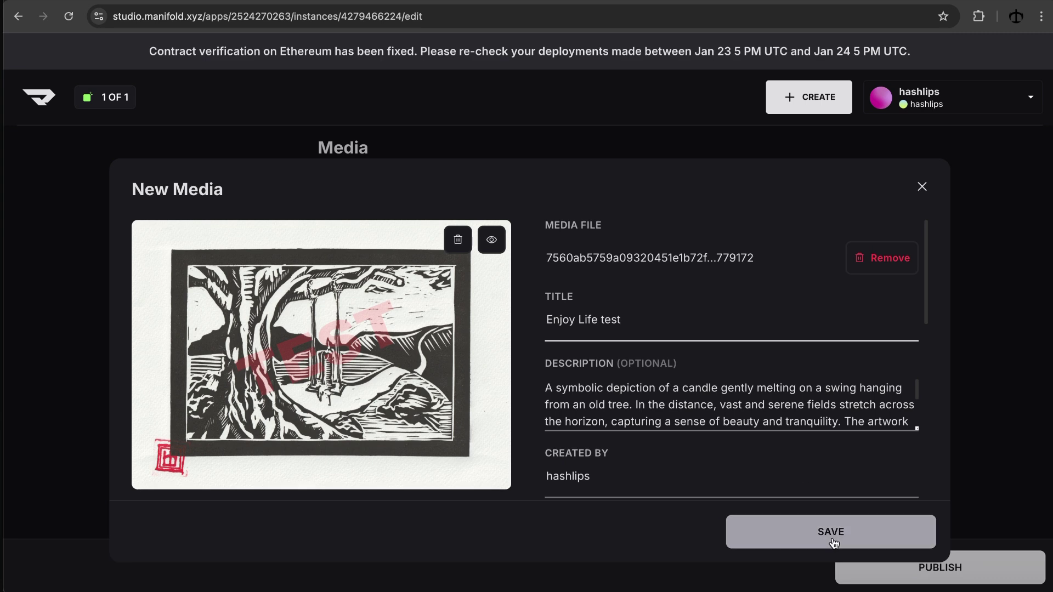
pyautogui.click(795, 531)
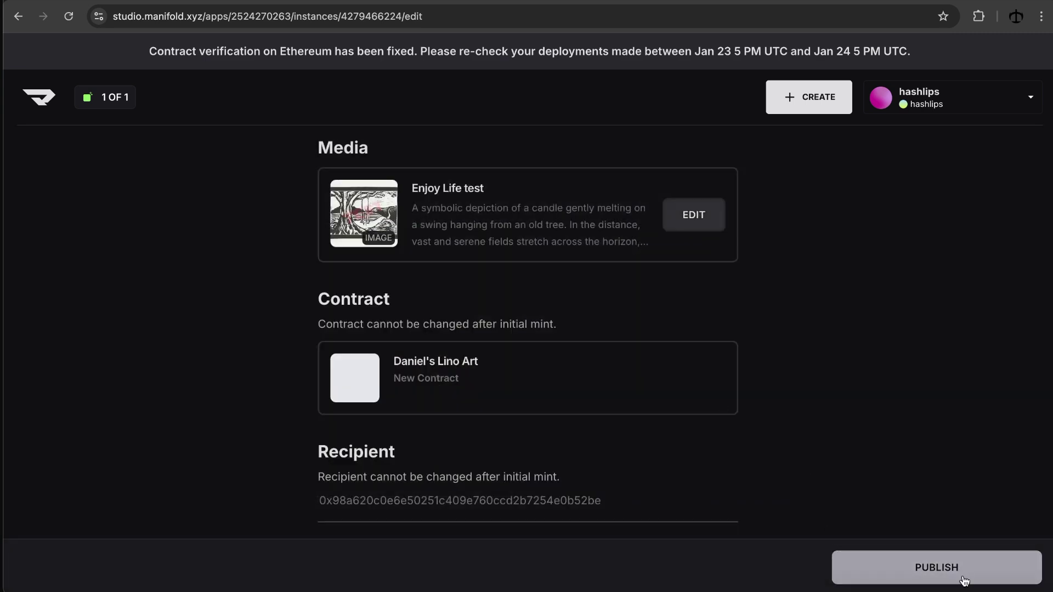
# Step: Cancel publishing the update and navigate back to the studio home page
pyautogui.click(891, 567)
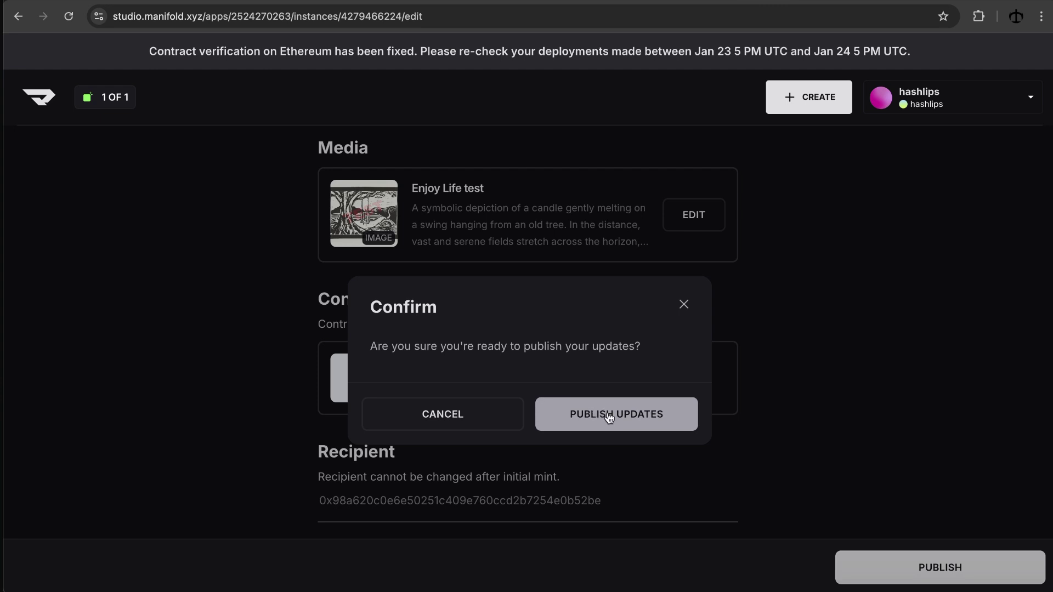
pyautogui.click(684, 305)
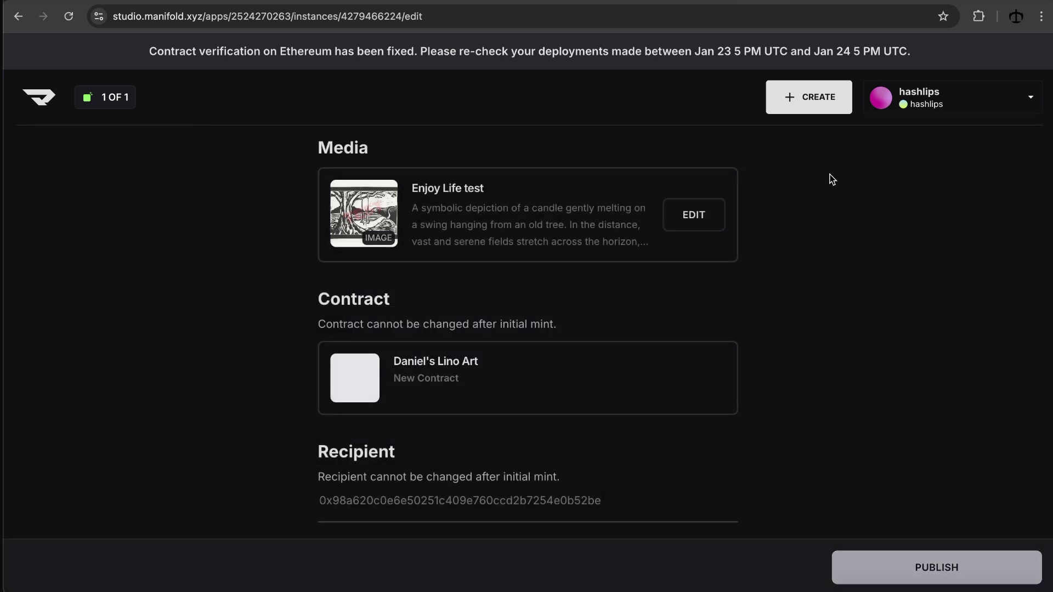
pyautogui.click(18, 16)
pyautogui.click(660, 118)
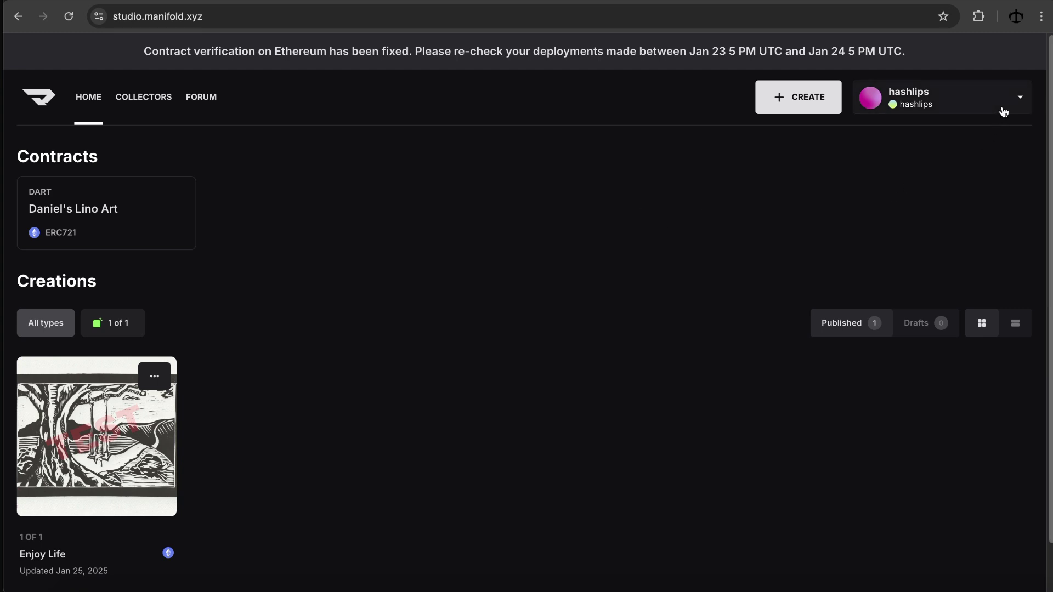
pyautogui.click(1017, 102)
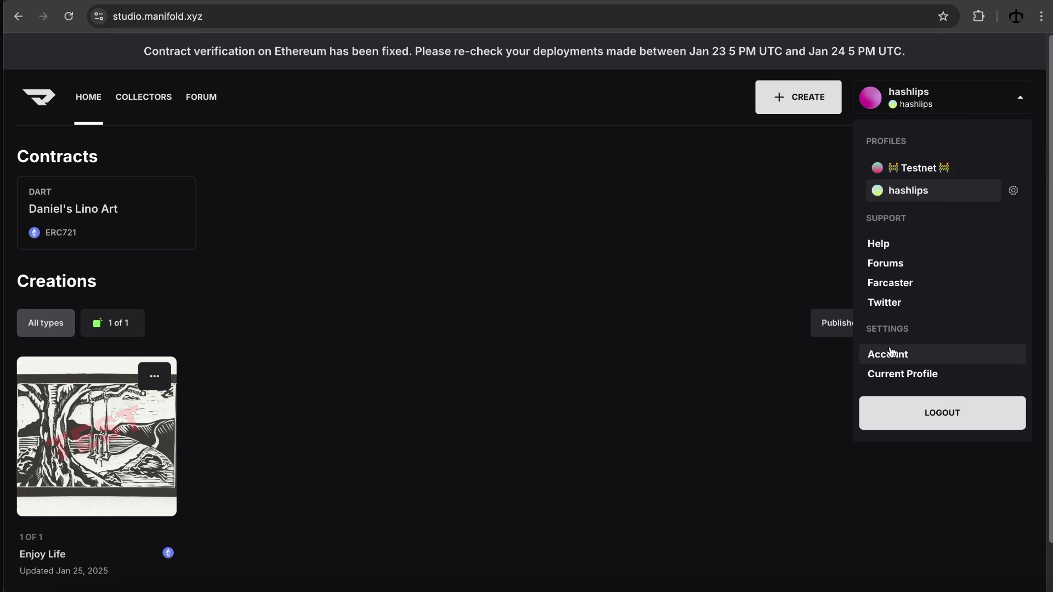
pyautogui.click(543, 167)
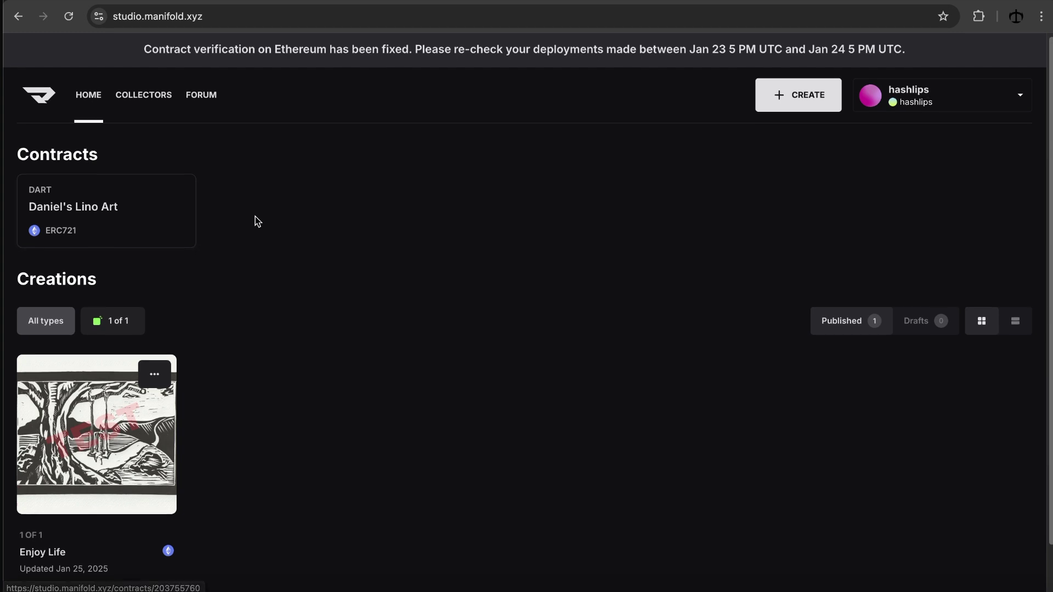
pyautogui.scroll(-1, 236, 203)
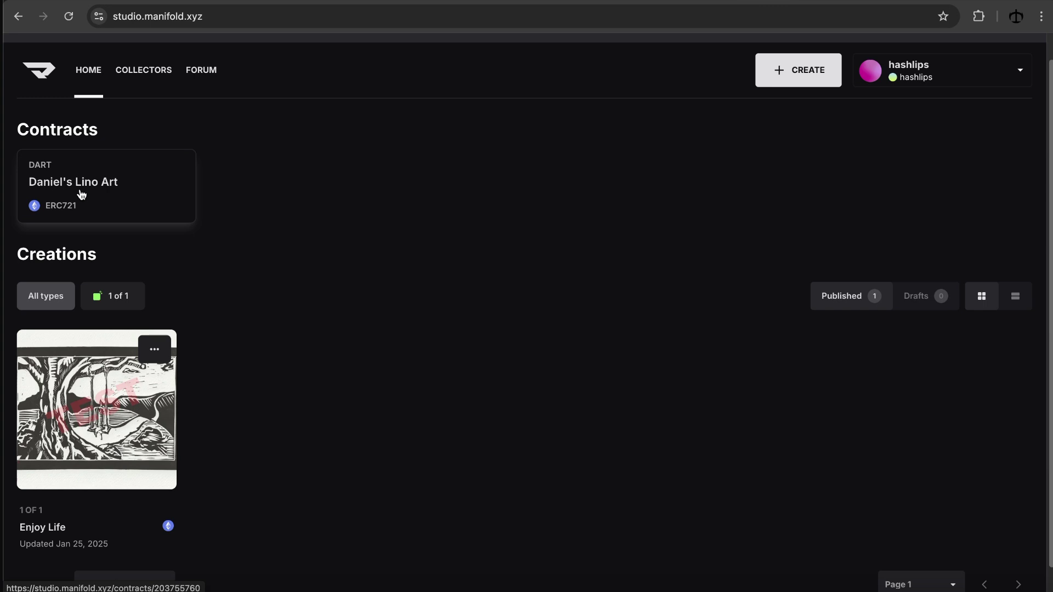
pyautogui.scroll(-1, 164, 219)
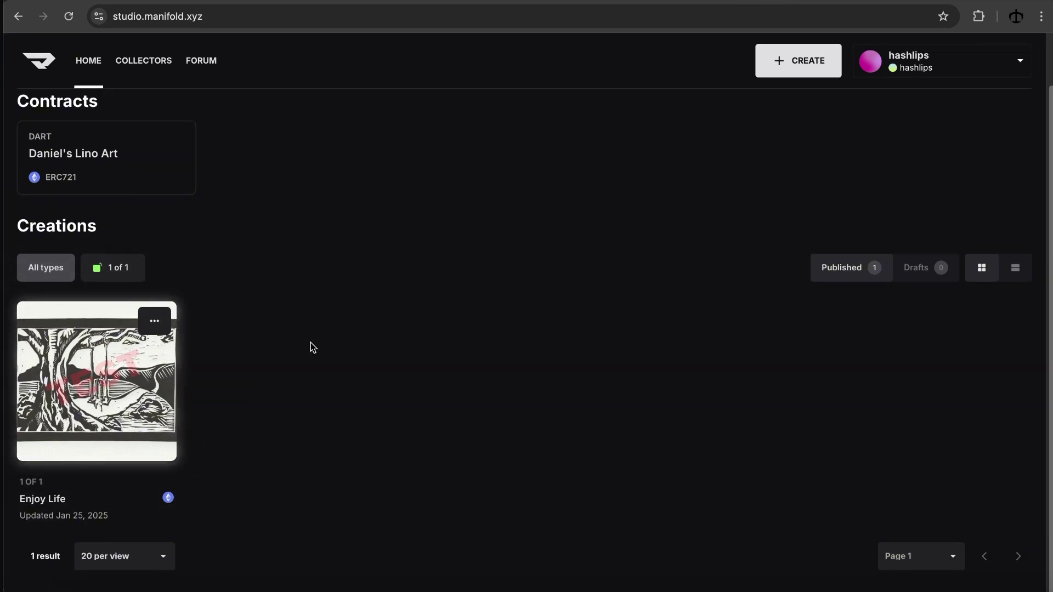
pyautogui.scroll(1, 308, 337)
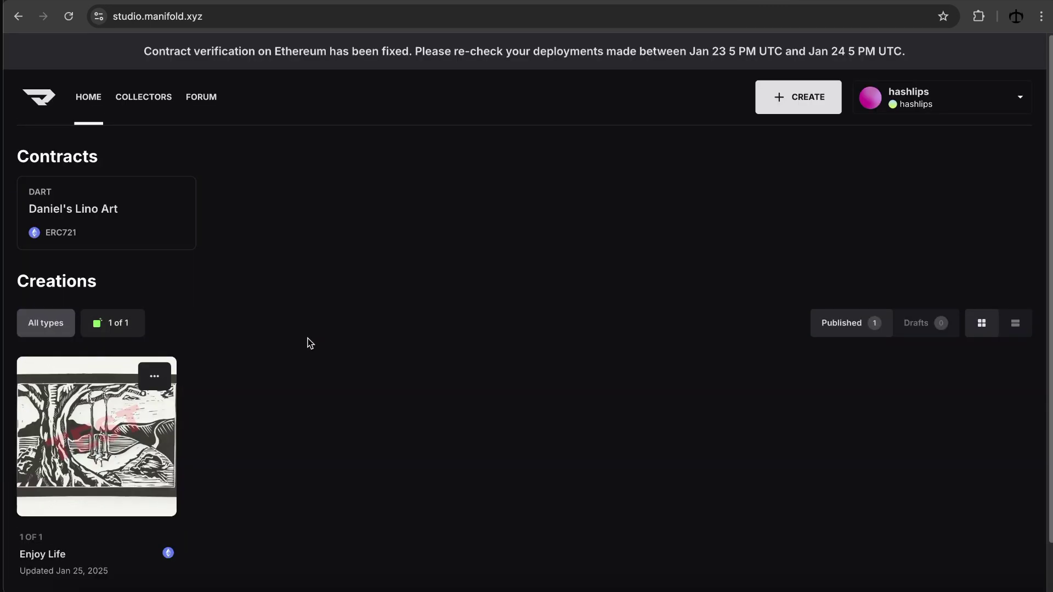
pyautogui.click(797, 106)
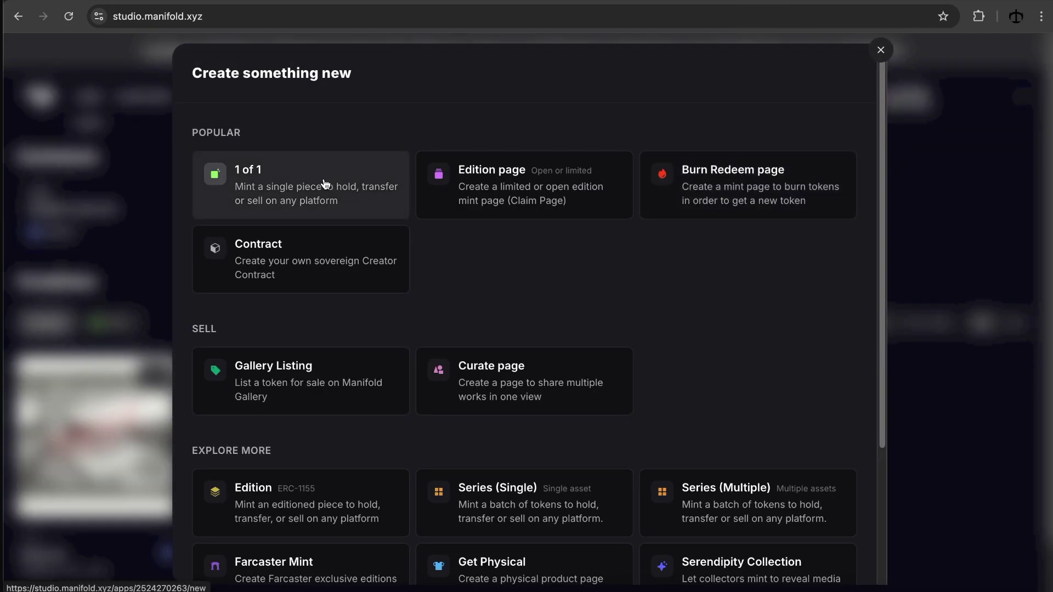
pyautogui.click(324, 184)
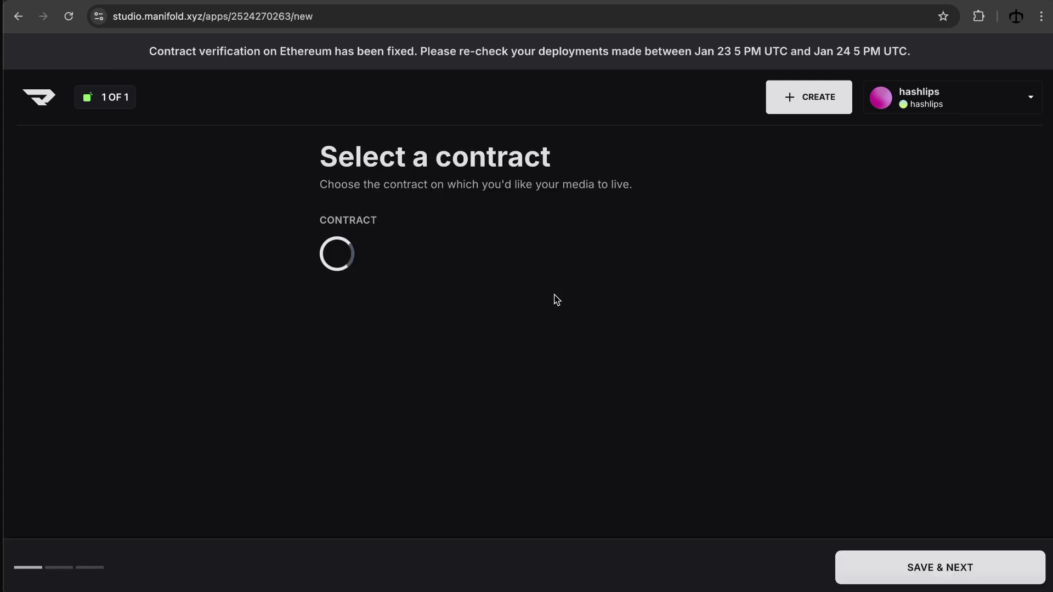
pyautogui.click(528, 268)
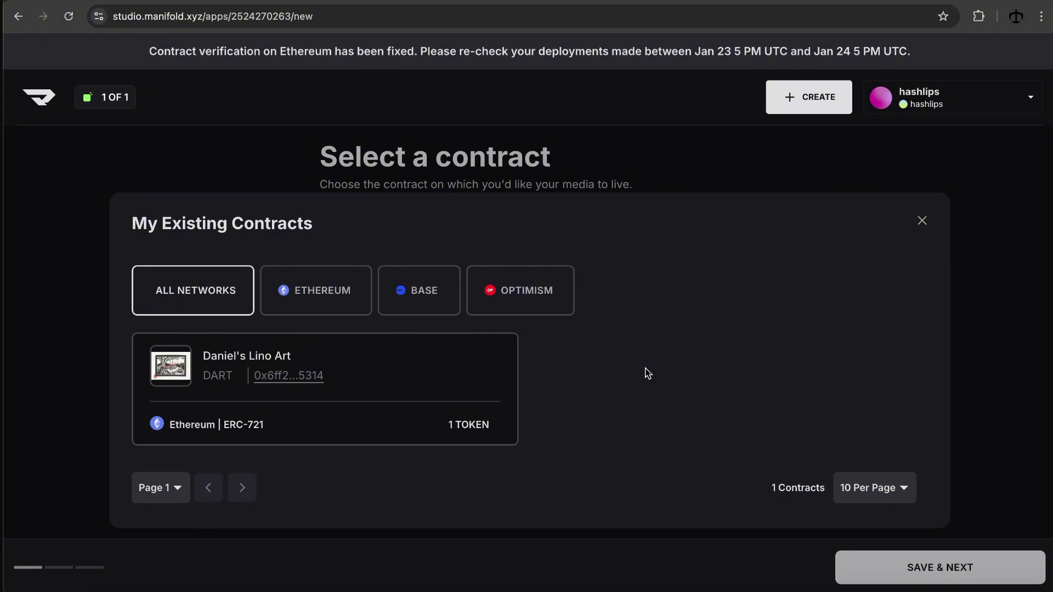
pyautogui.click(922, 221)
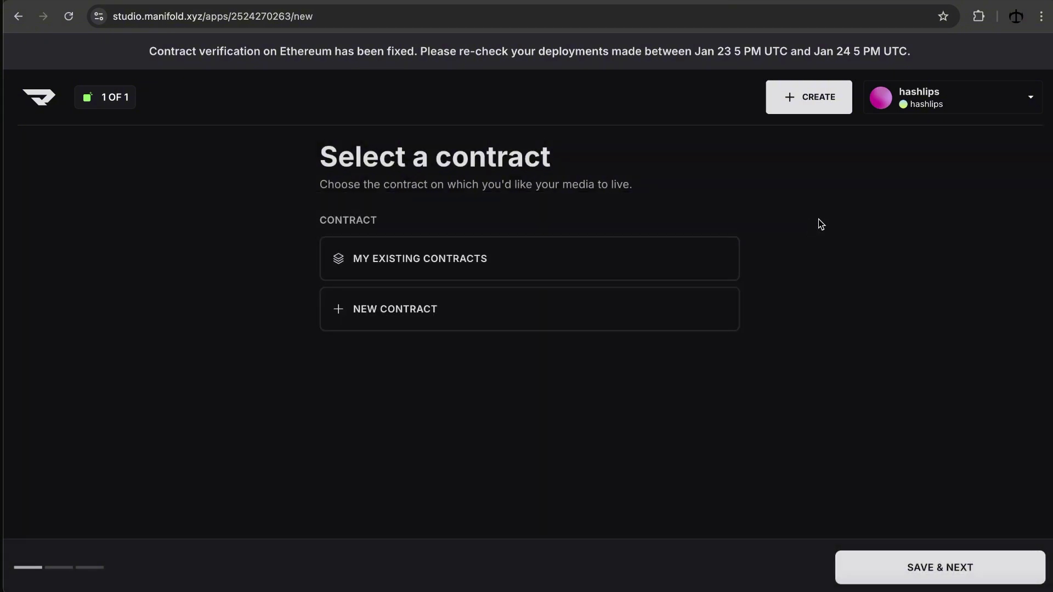
pyautogui.click(38, 107)
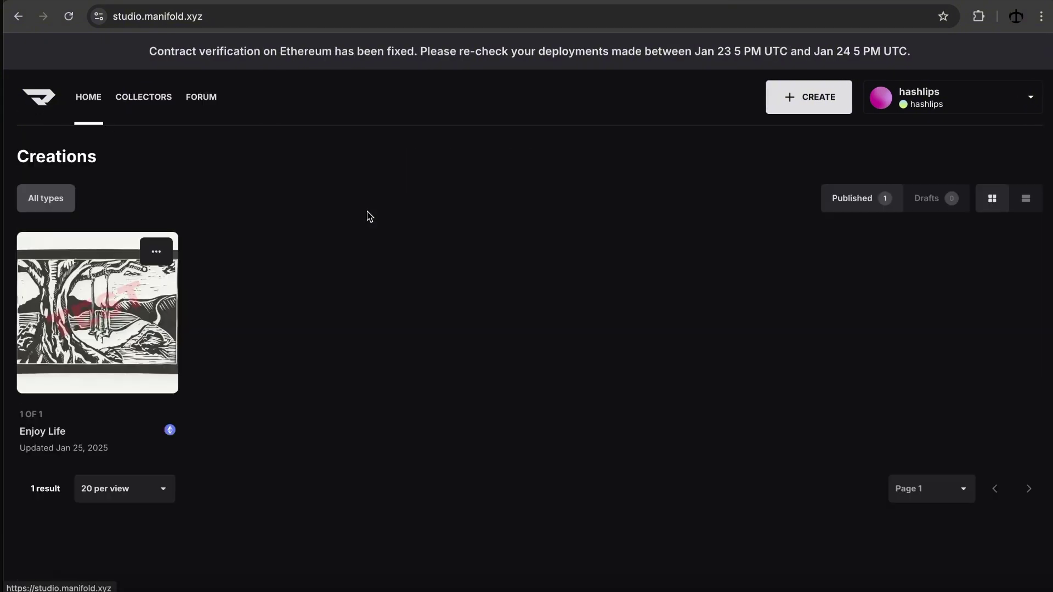